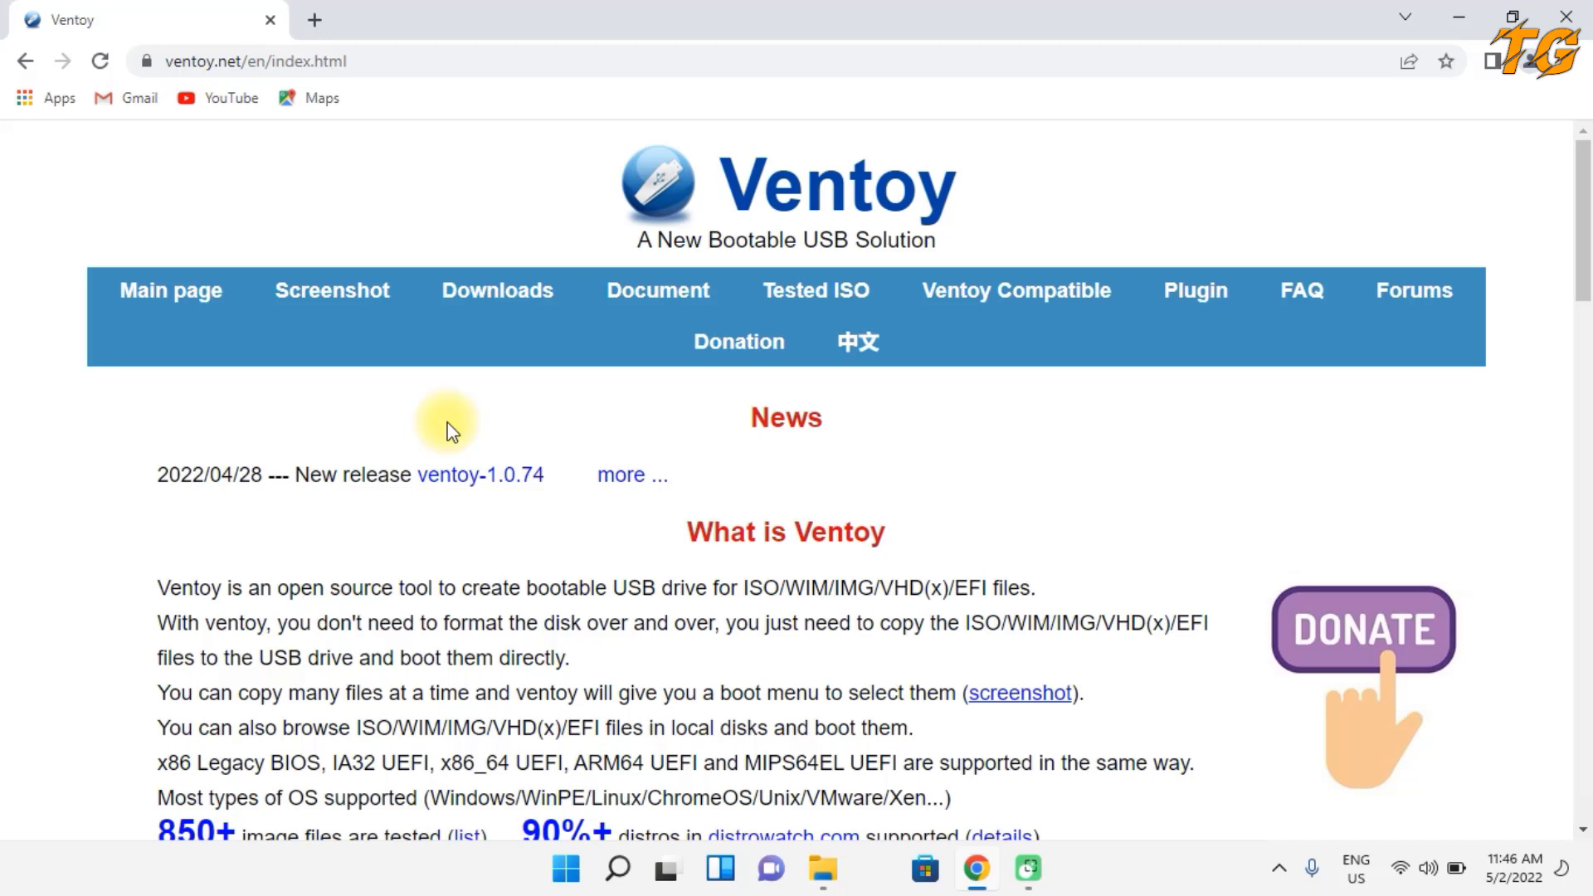
- Download ventoy-1.0.74-windows.zip from the Ventoy 1.0.74 release assets on GitHub, reached through the Ventoy site's downloads page
left_click(502, 309)
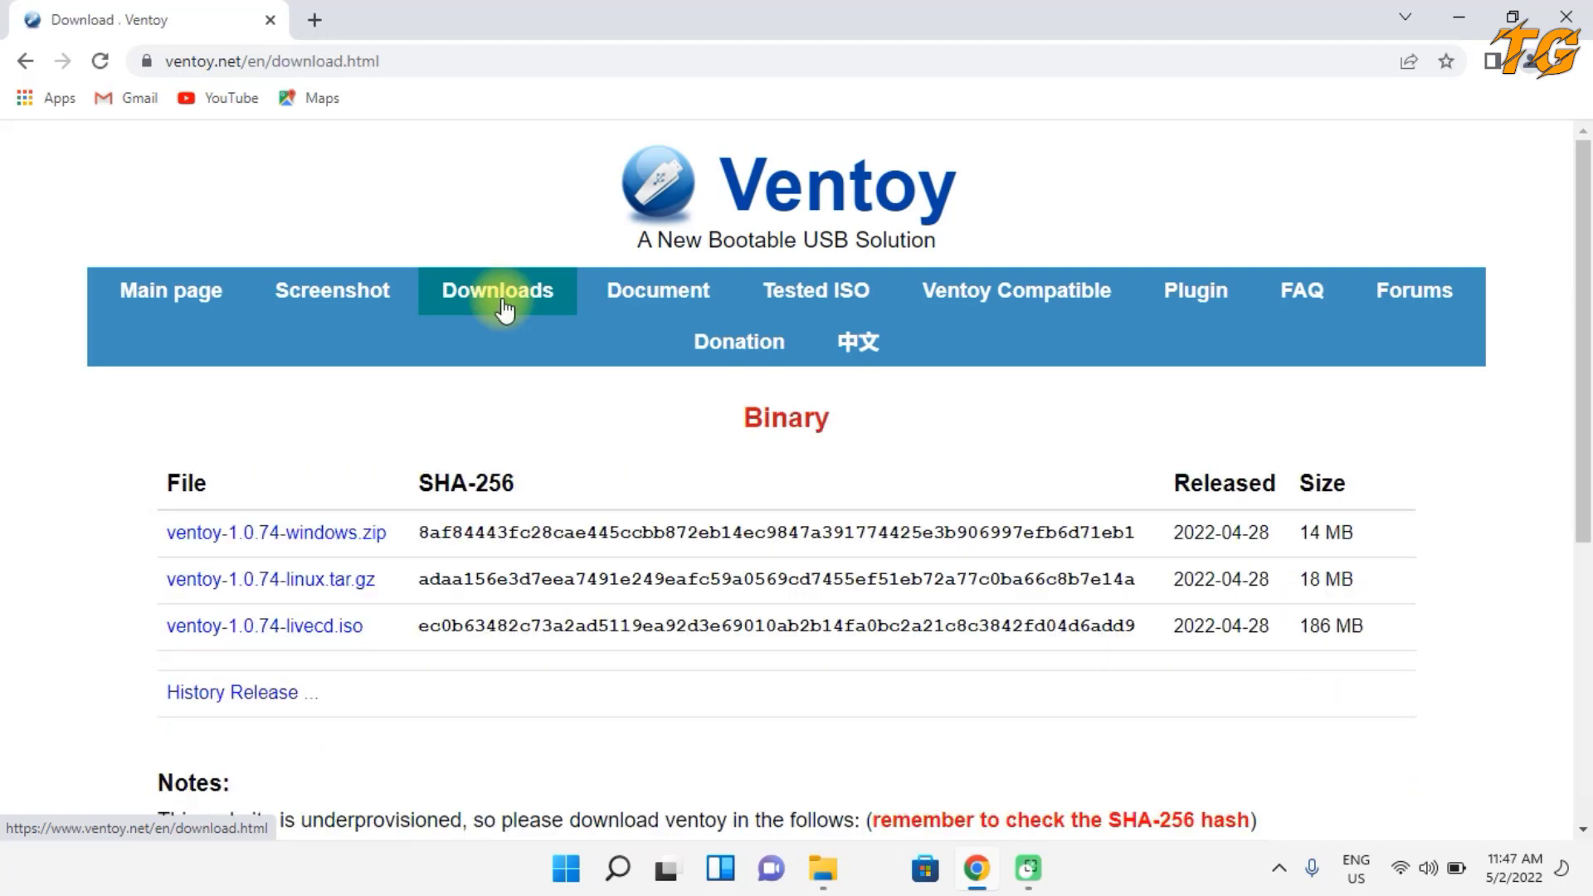
left_click(306, 537)
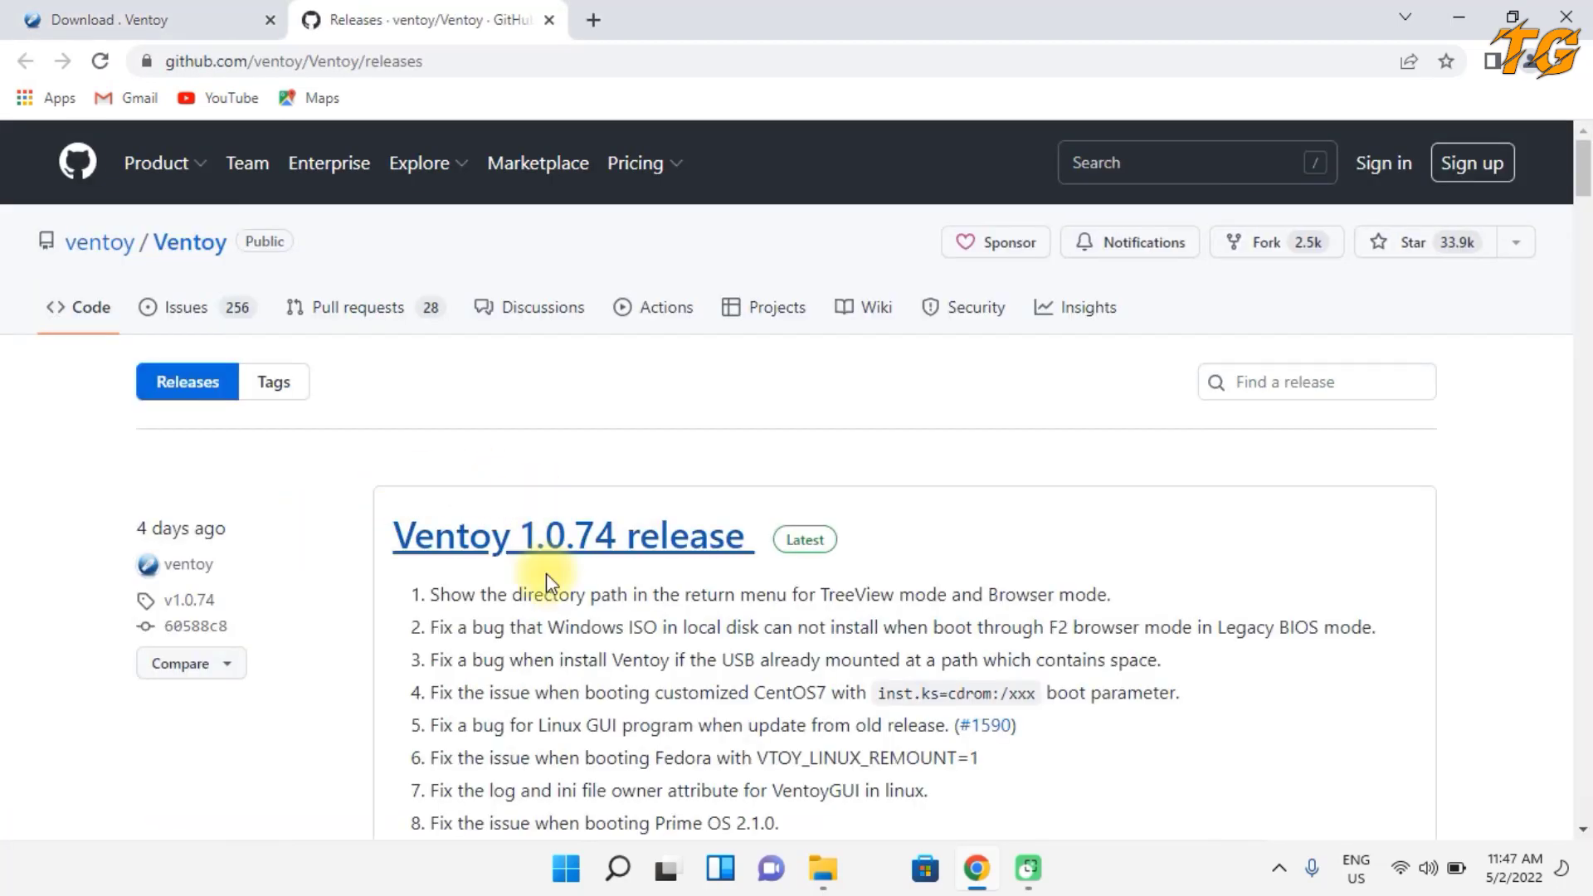
scroll(498, 612, "down", 5)
scroll(498, 614, "down", 8)
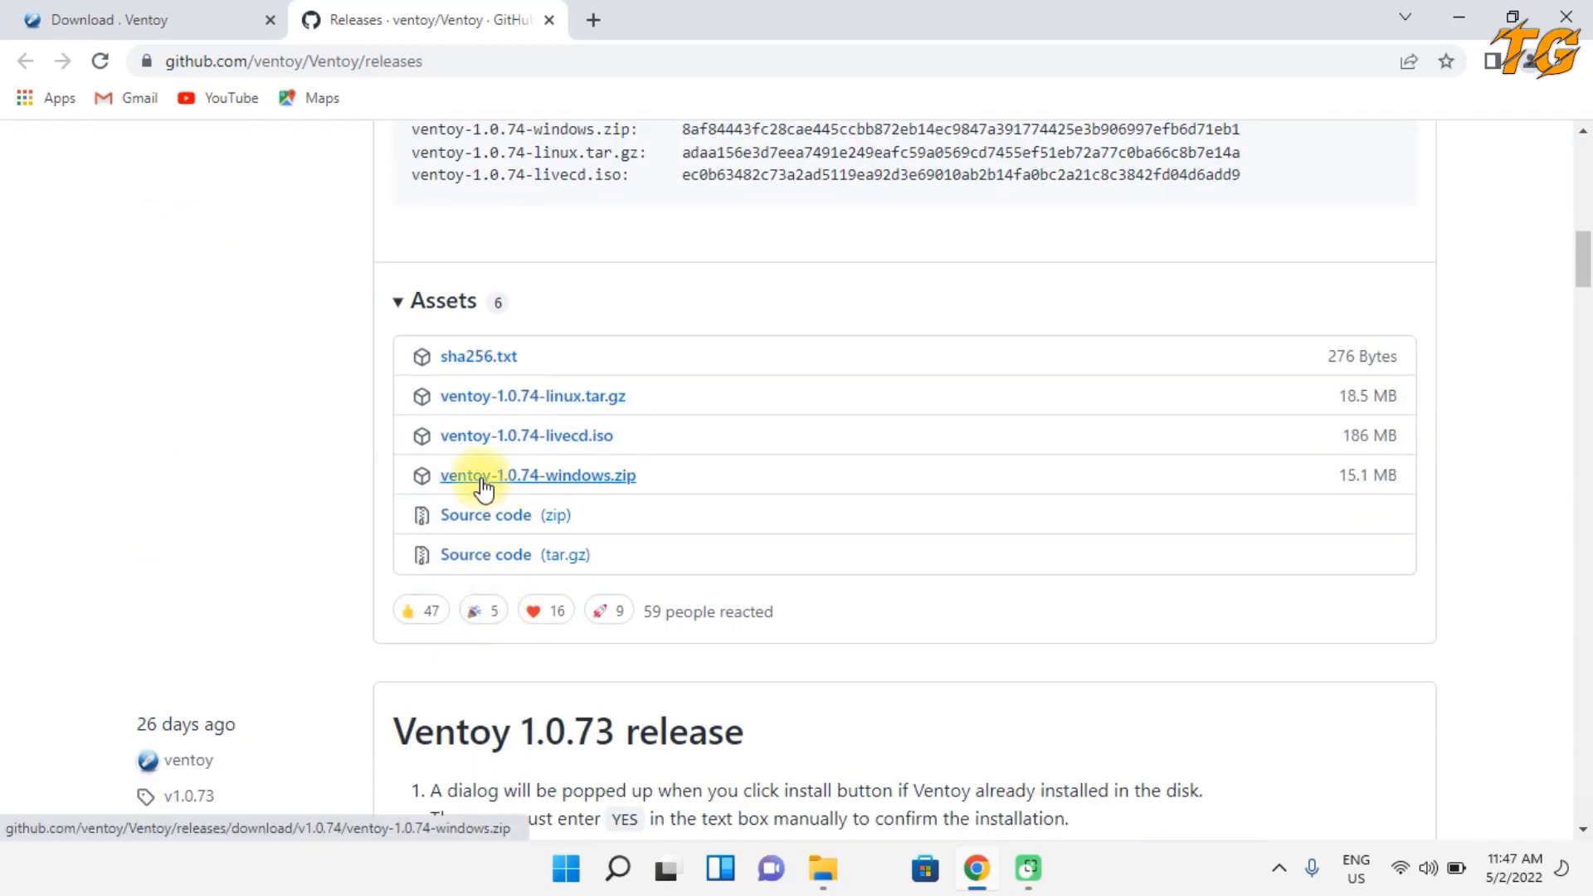
left_click(520, 479)
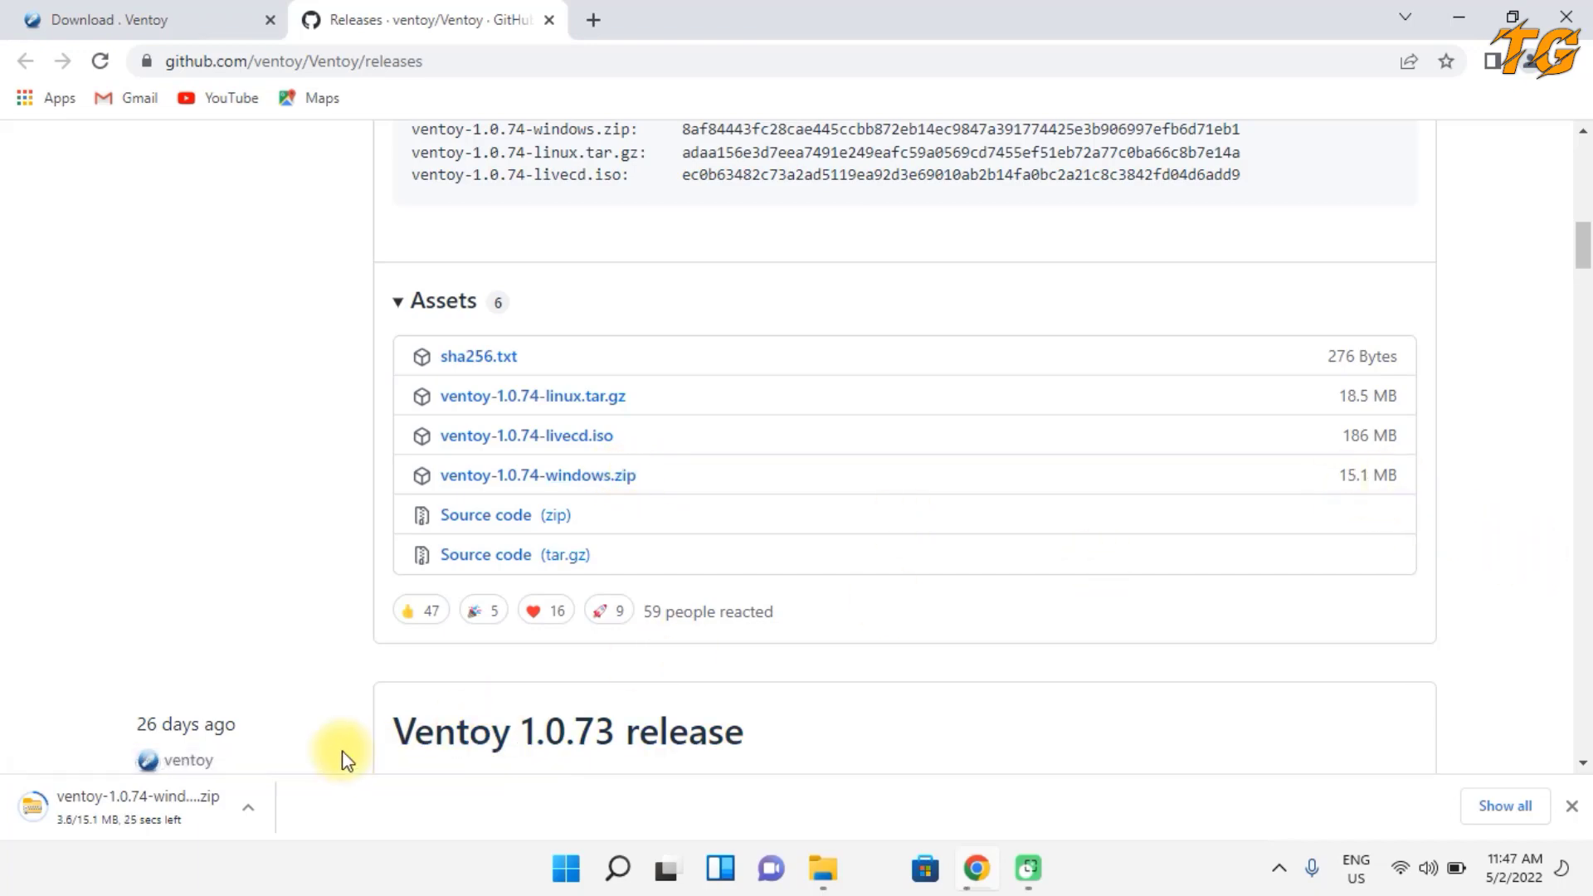
- Show the downloaded ventoy-1.0.74-windows archive in its folder and extract it to Local Disk (D:)
left_click(247, 805)
left_click(292, 727)
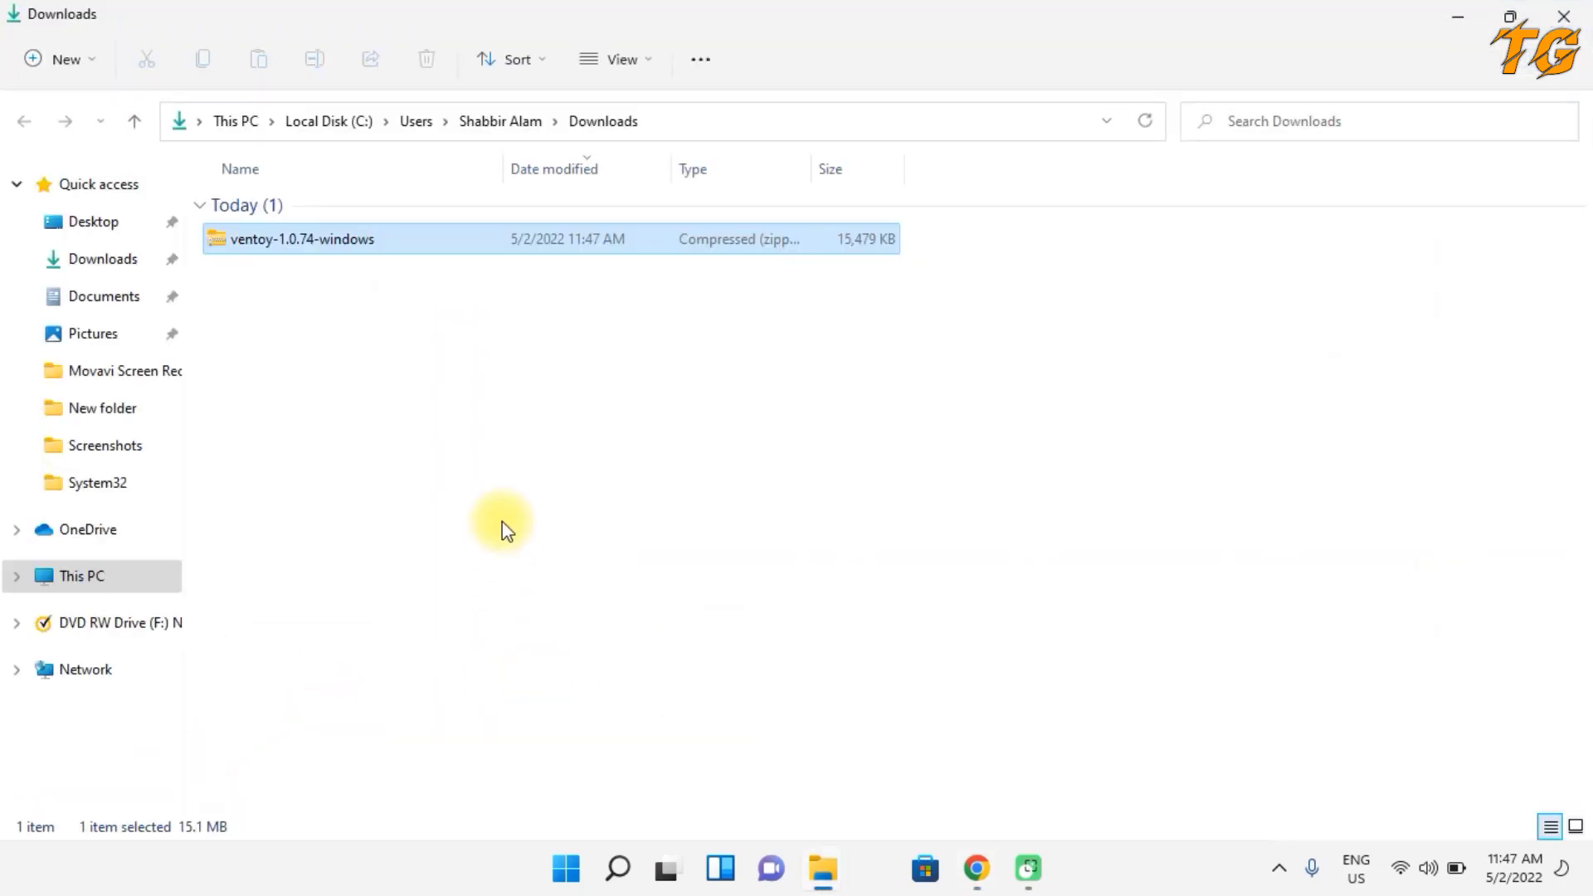
right_click(306, 238)
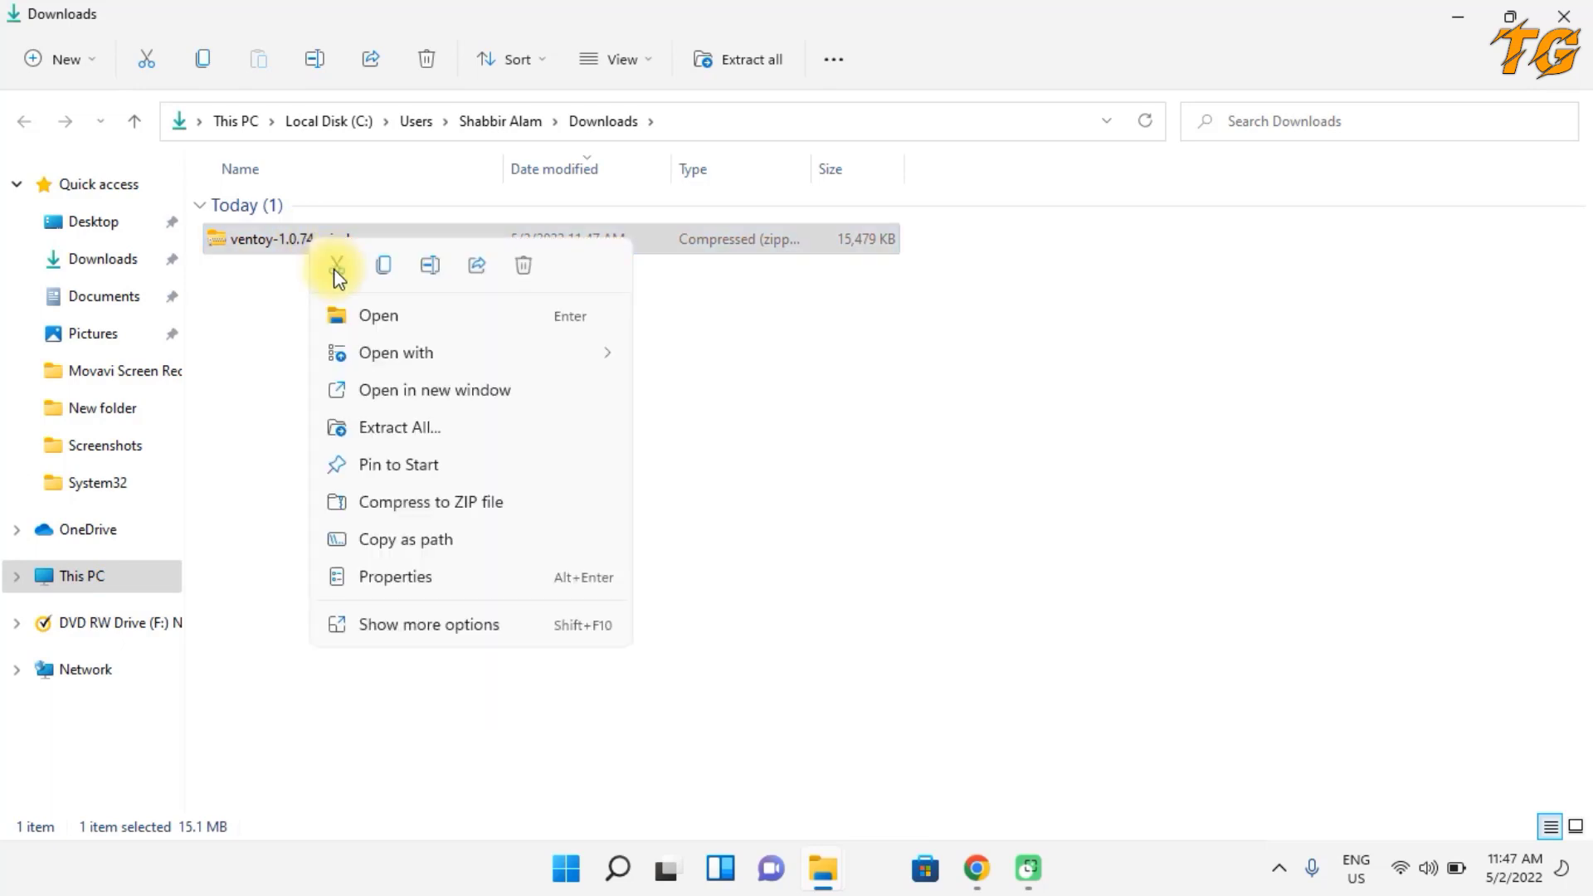
left_click(415, 432)
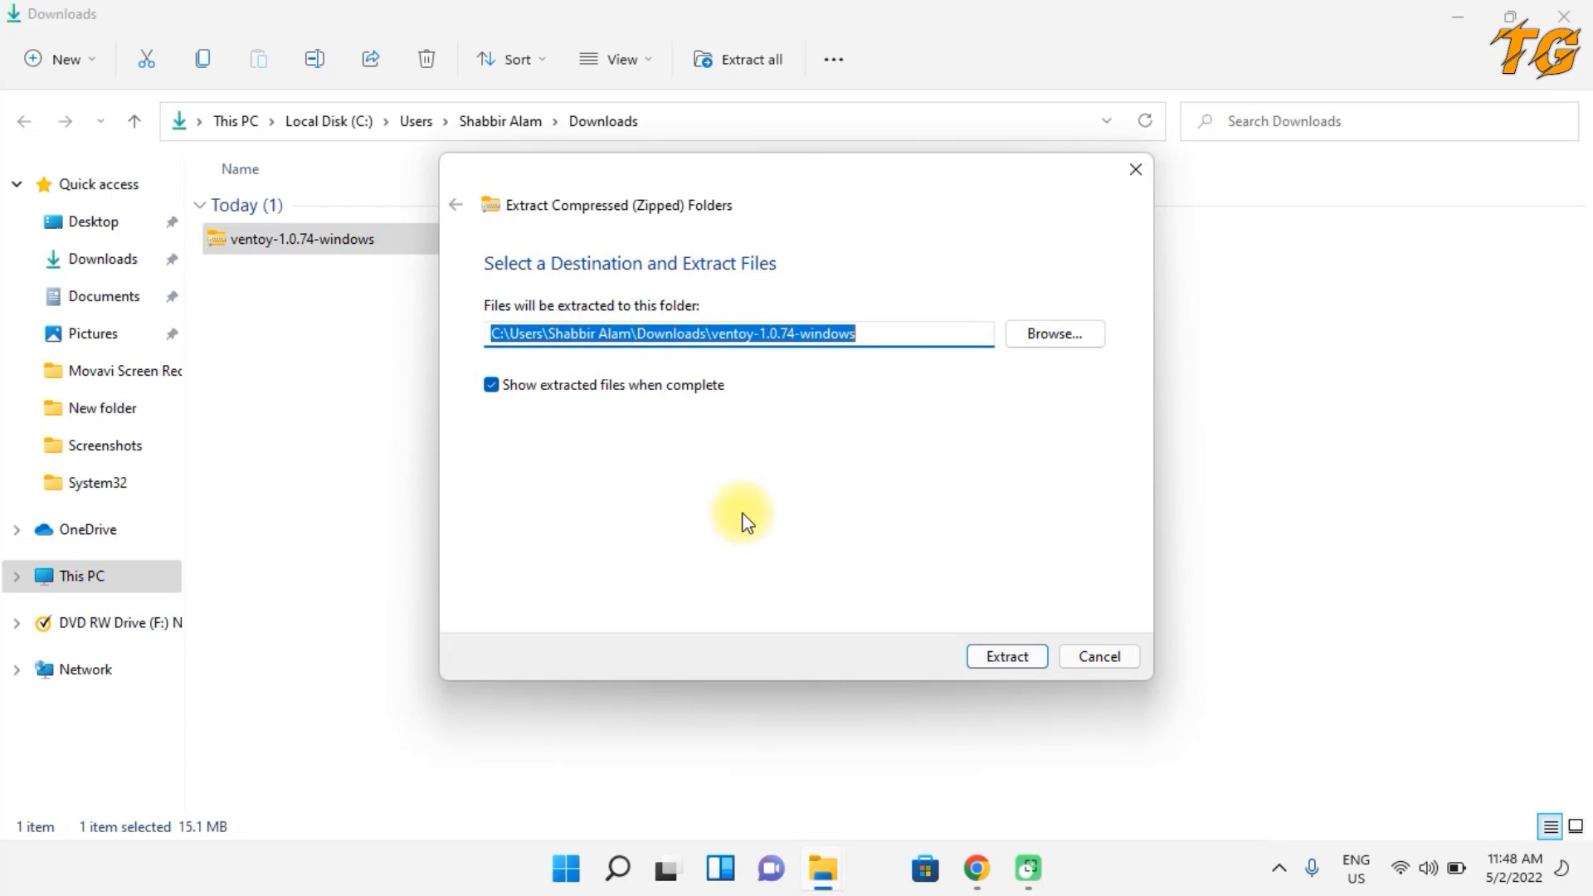
left_click(1080, 340)
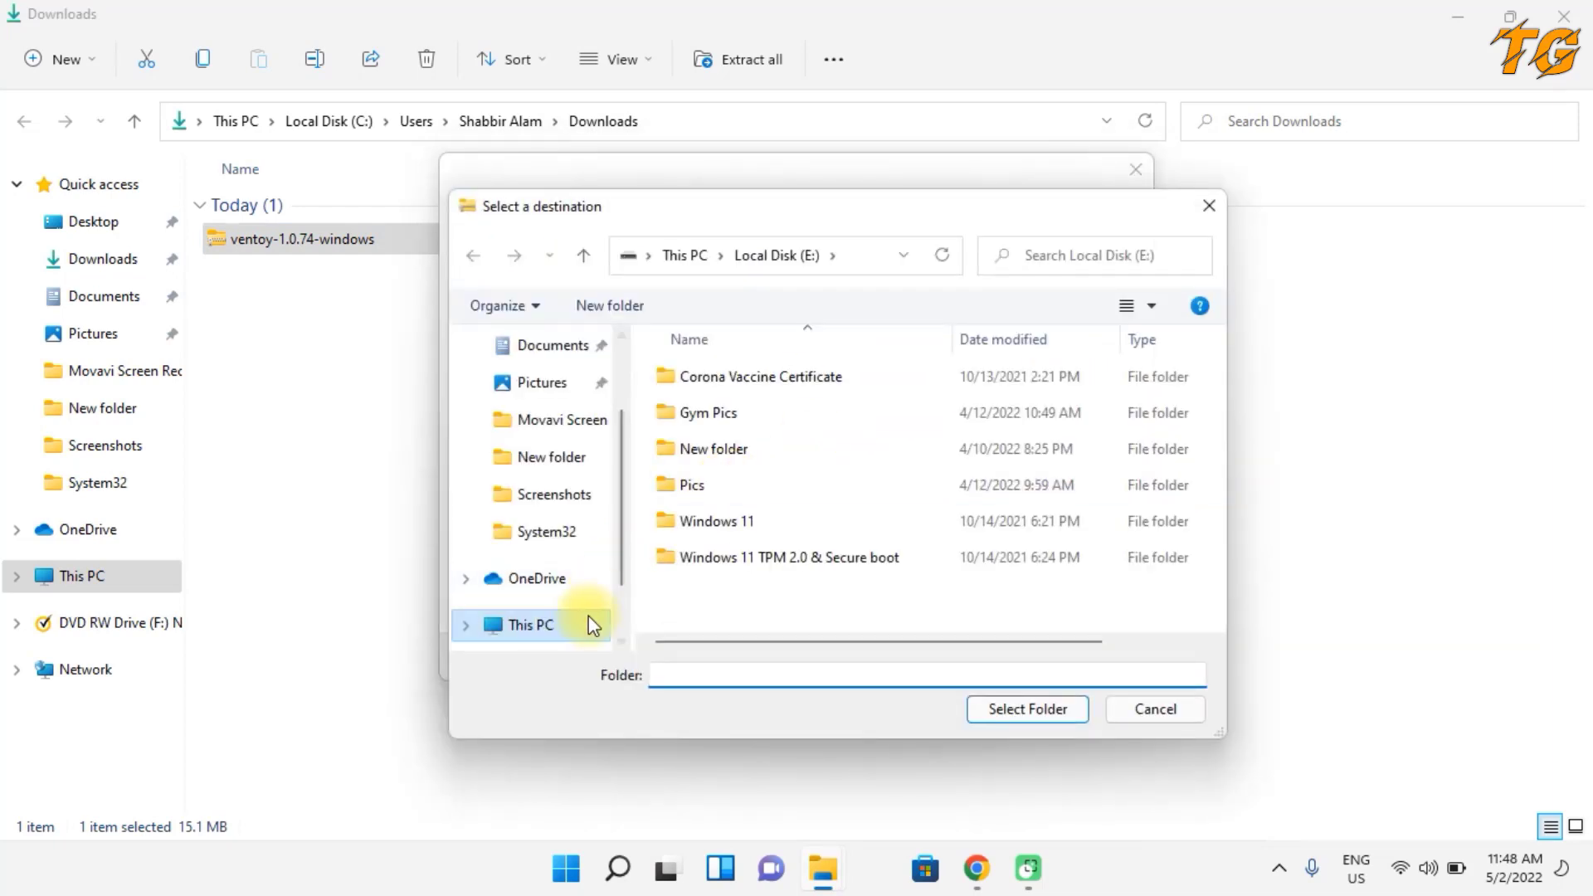
left_click(569, 625)
scroll(767, 549, "down", 5)
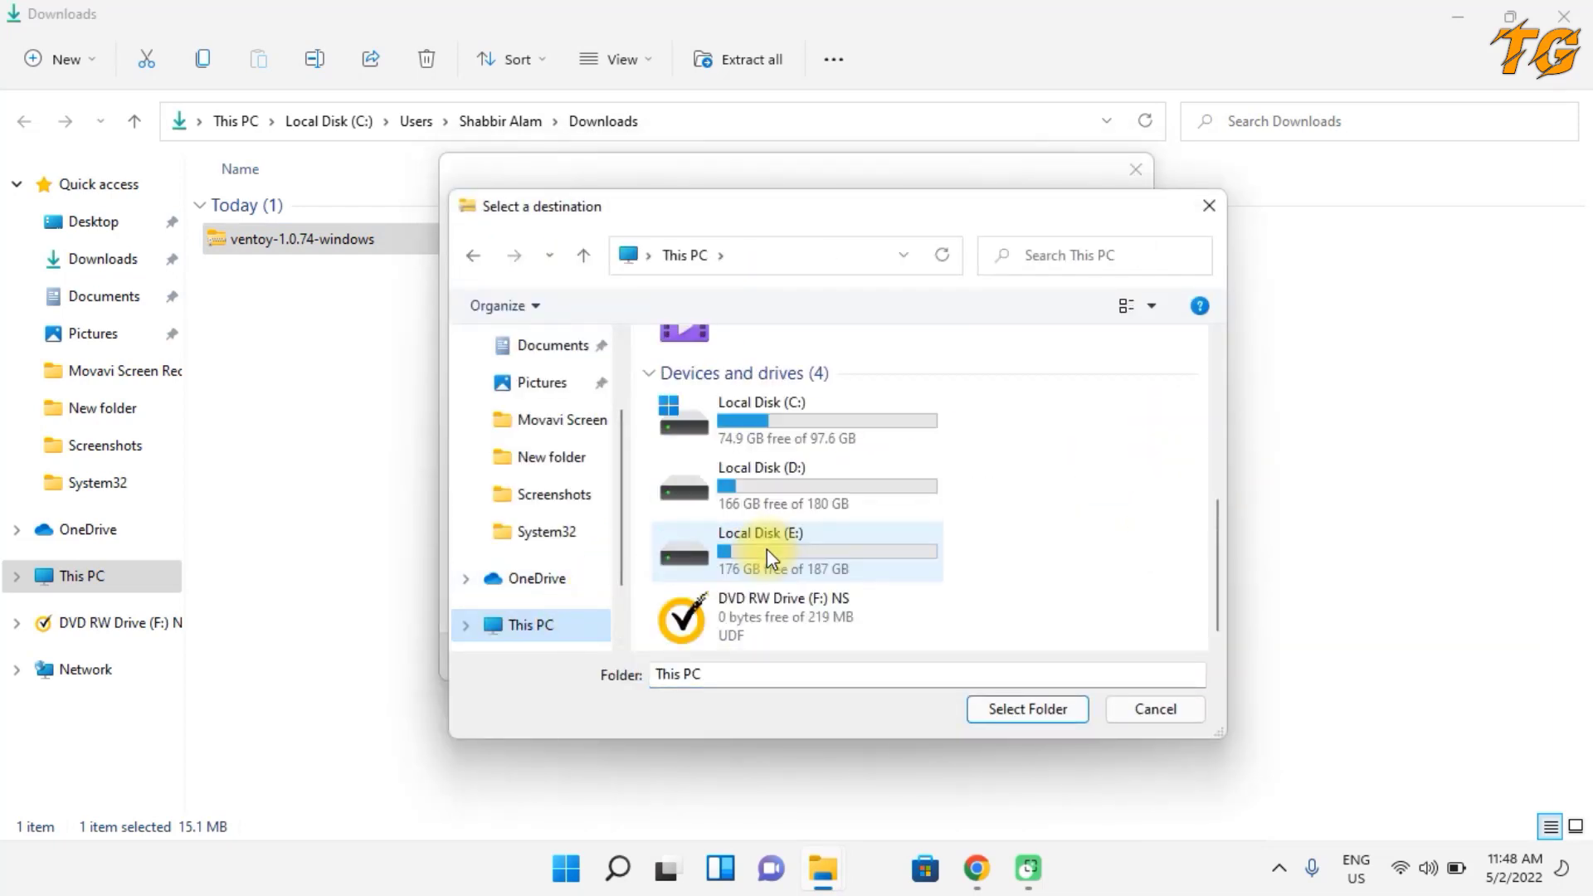
left_click(784, 498)
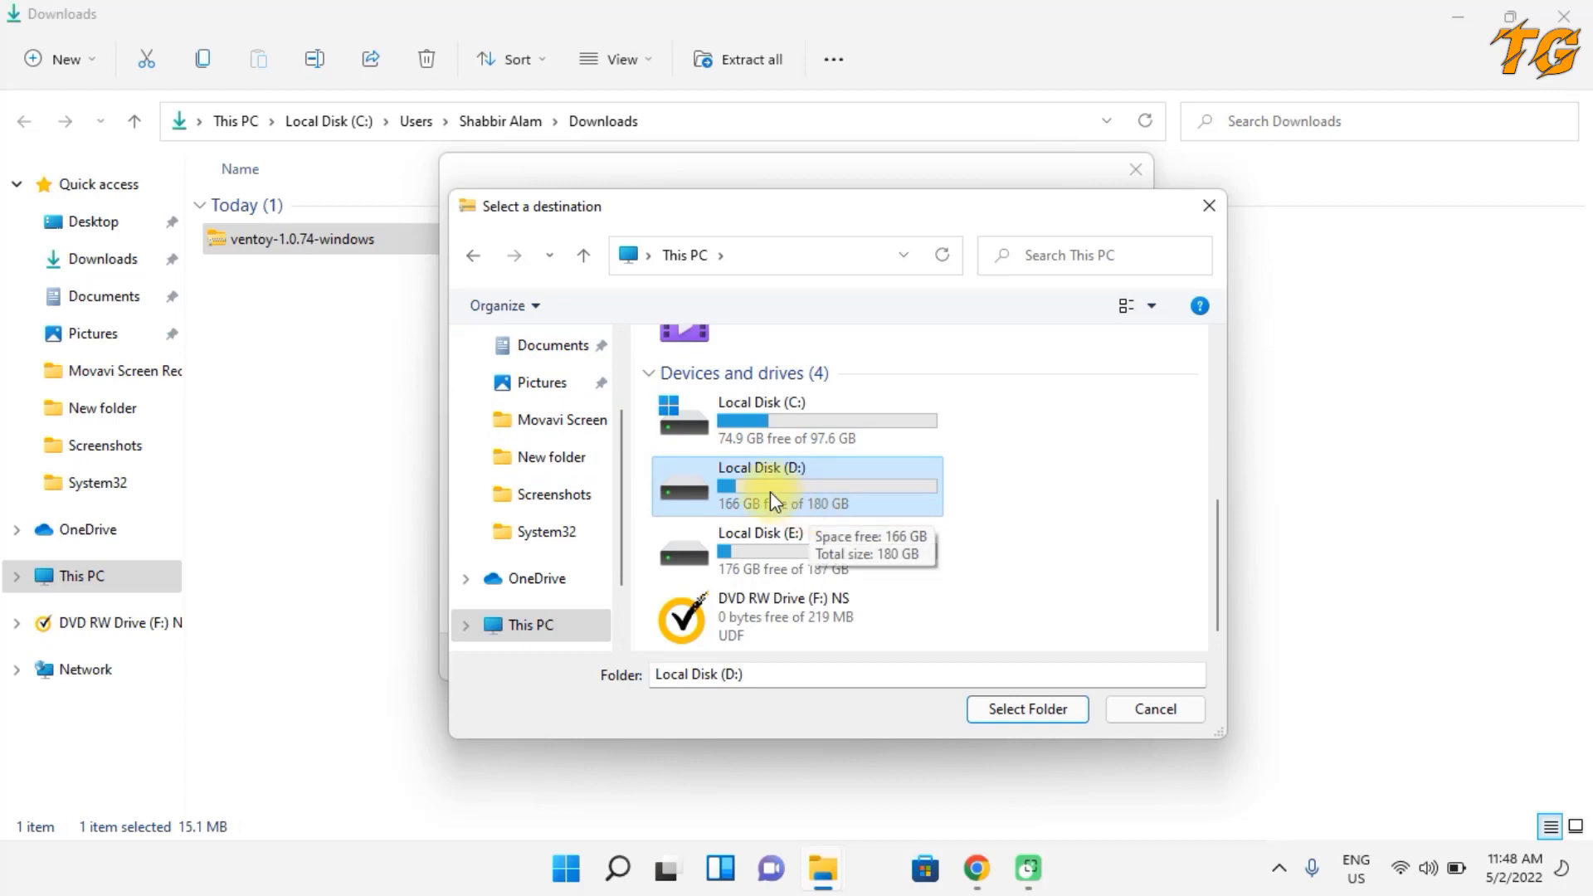
double_click(813, 489)
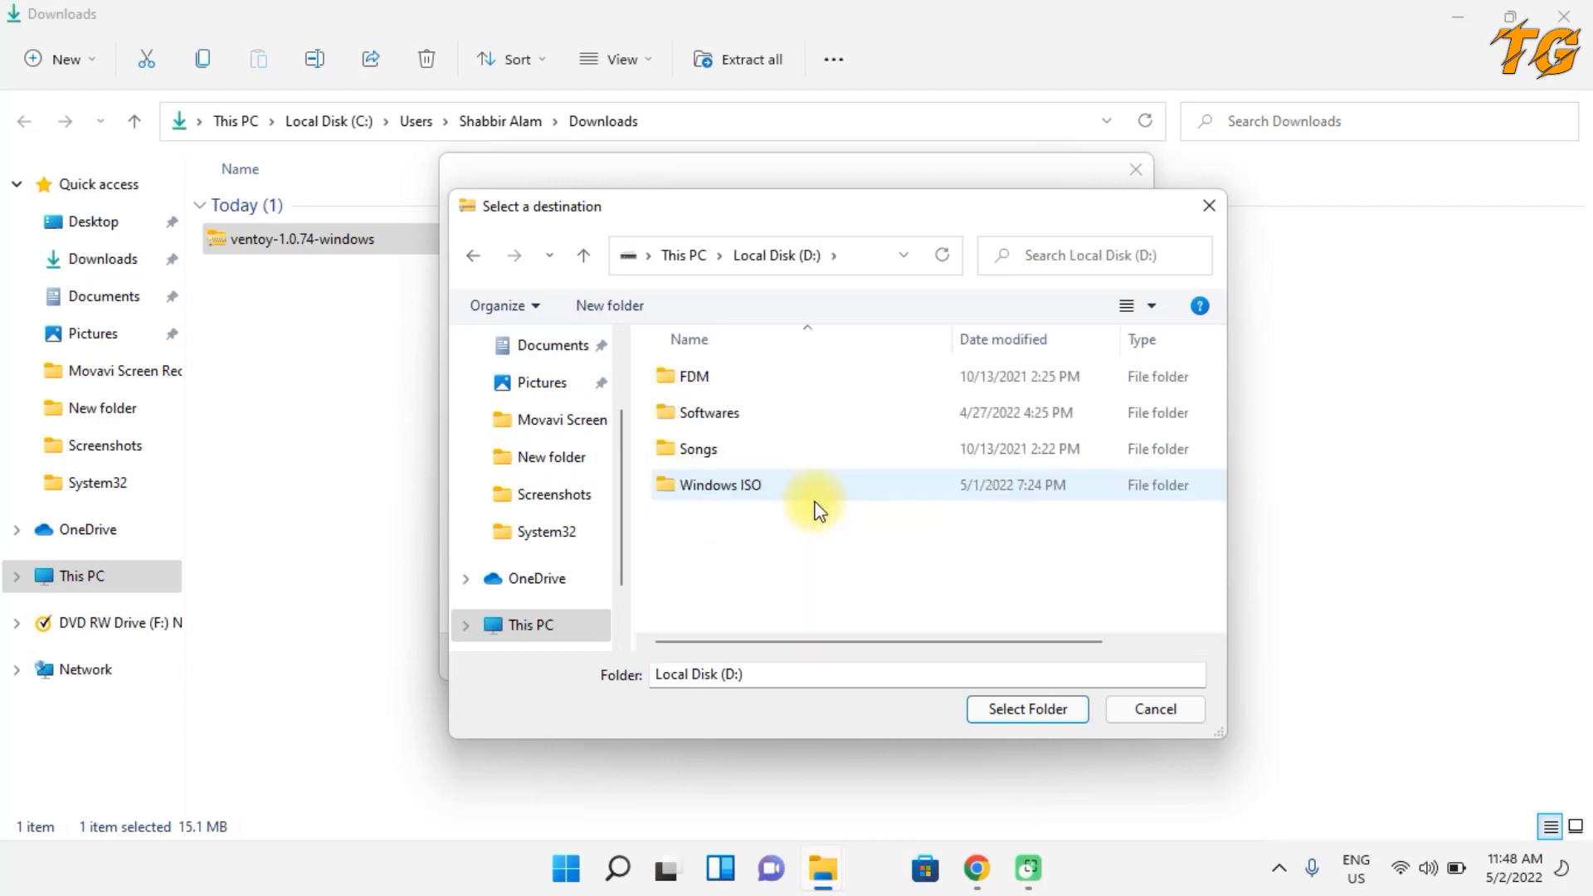
left_click(1024, 718)
left_click(994, 661)
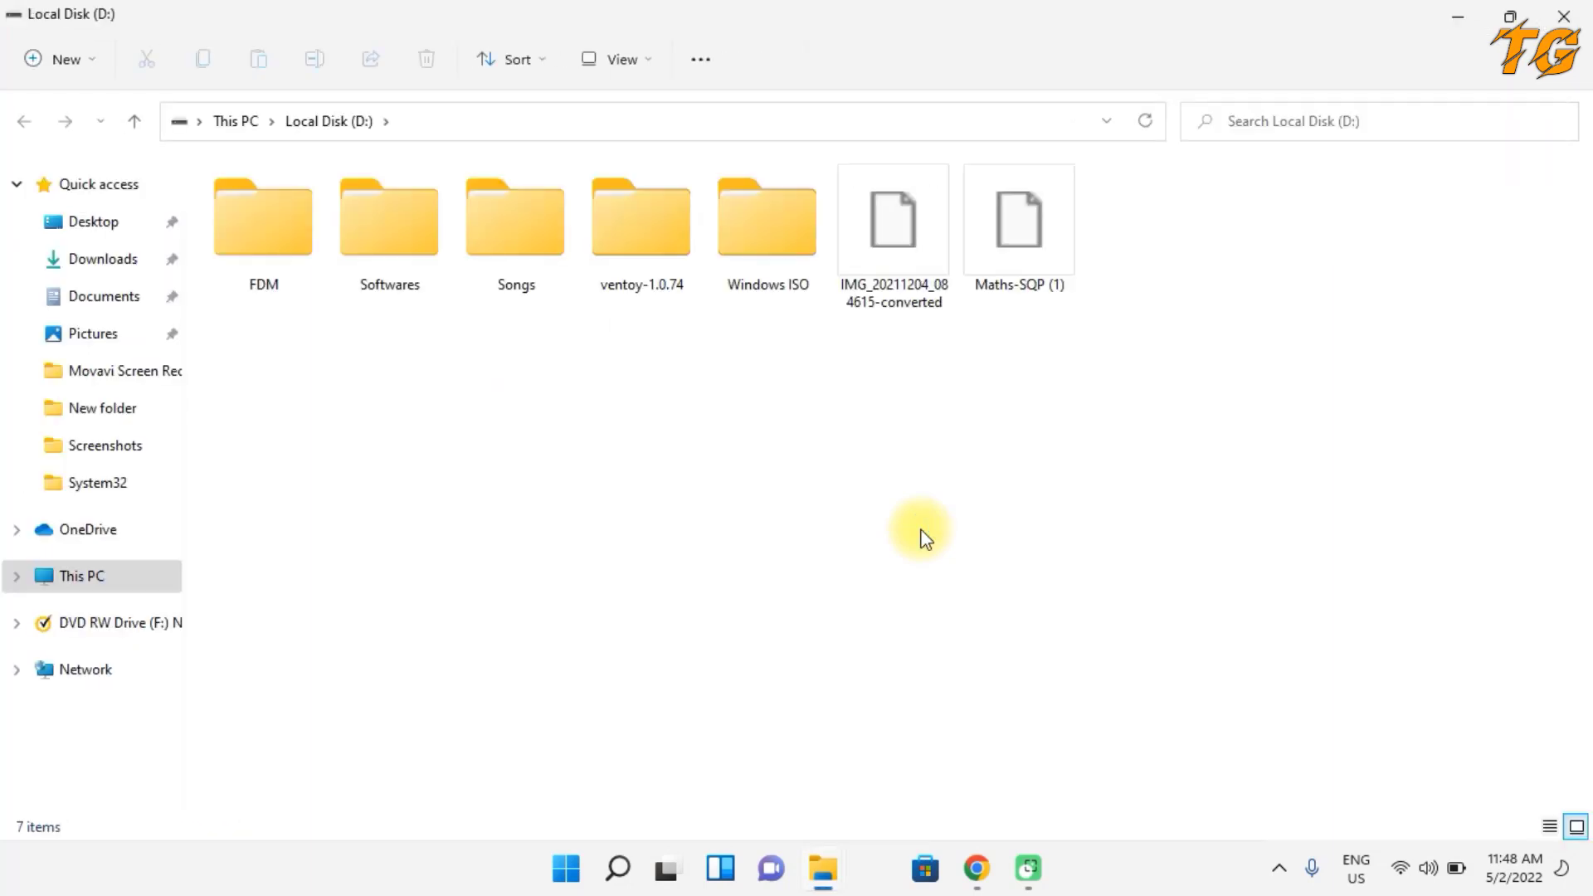
- Launch Ventoy2Disk from the extracted ventoy-1.0.74 folder
left_click(638, 264)
double_click(637, 267)
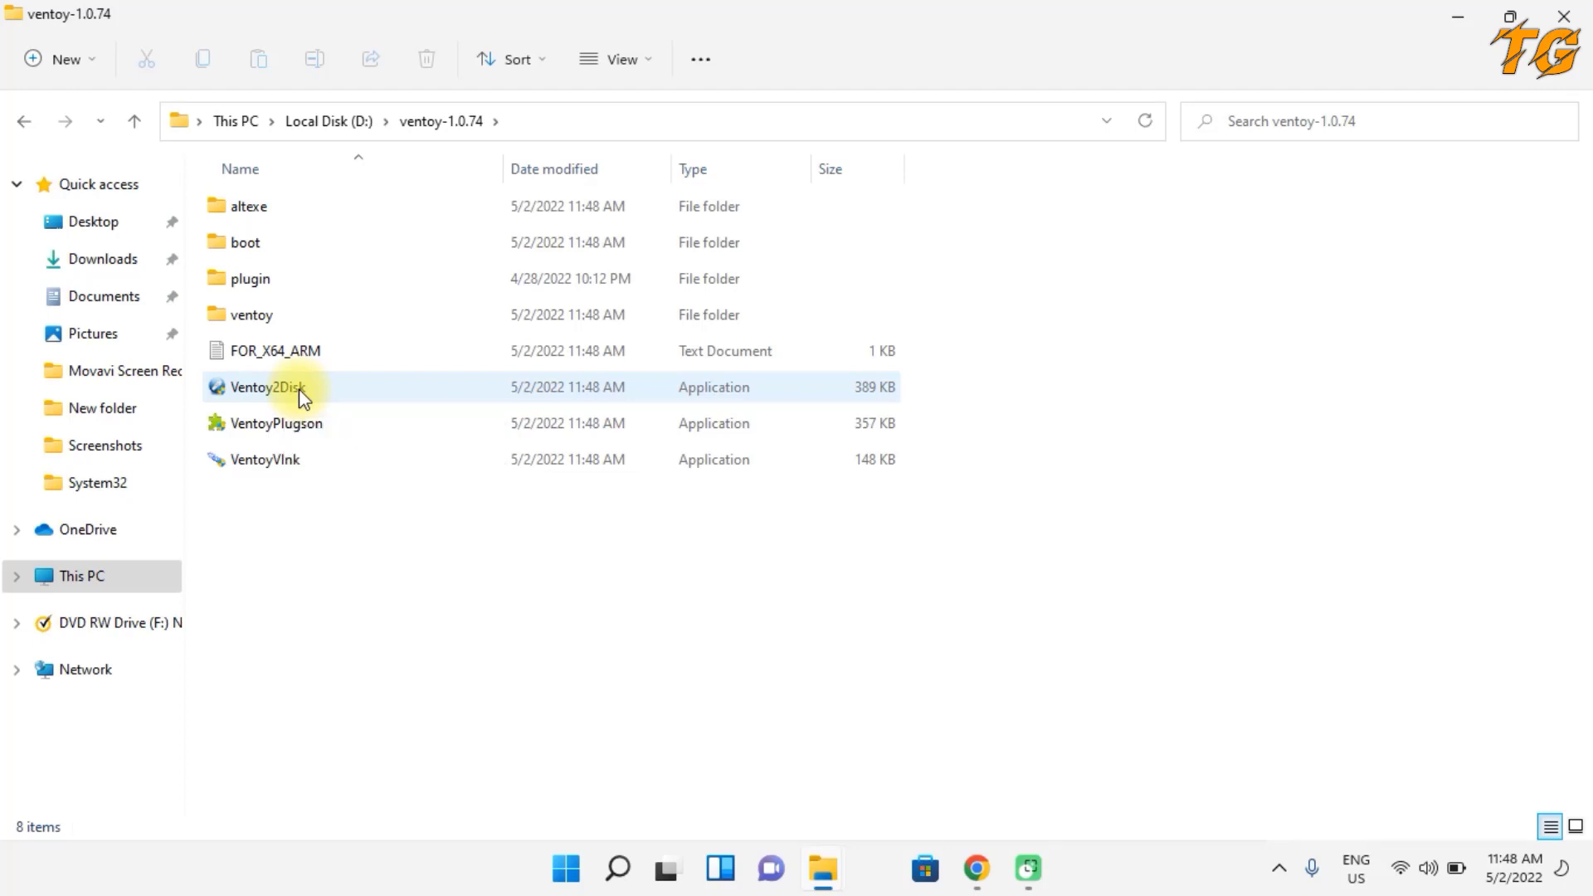
double_click(299, 388)
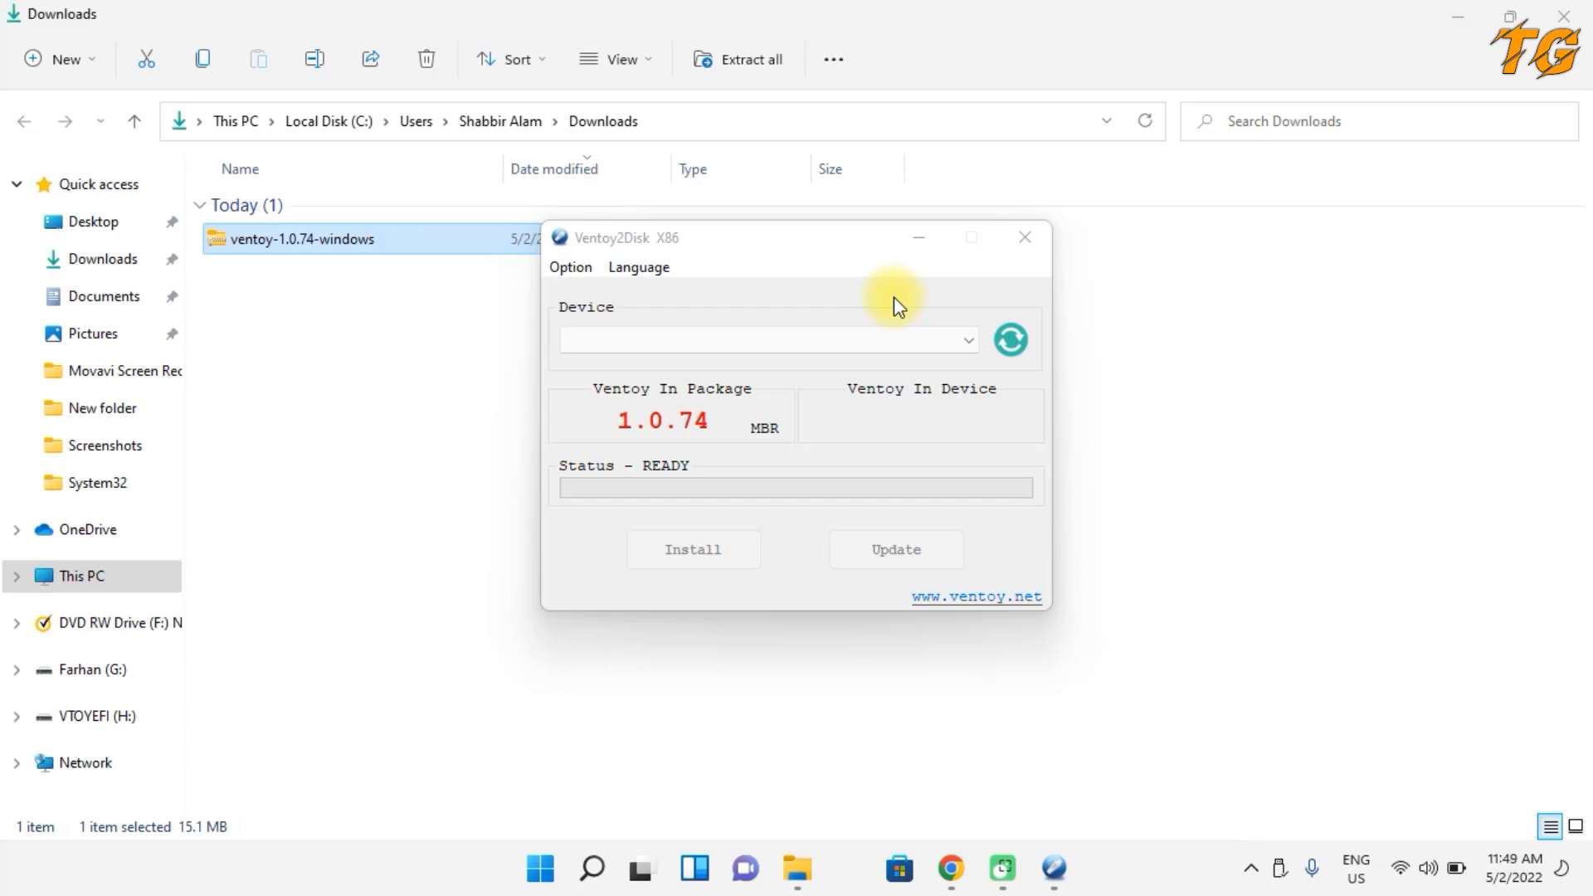
- Refresh the device list, install Ventoy on the 32GB SanDisk Cruzer Blade while accepting the formatting, and close the installer
left_click(1007, 342)
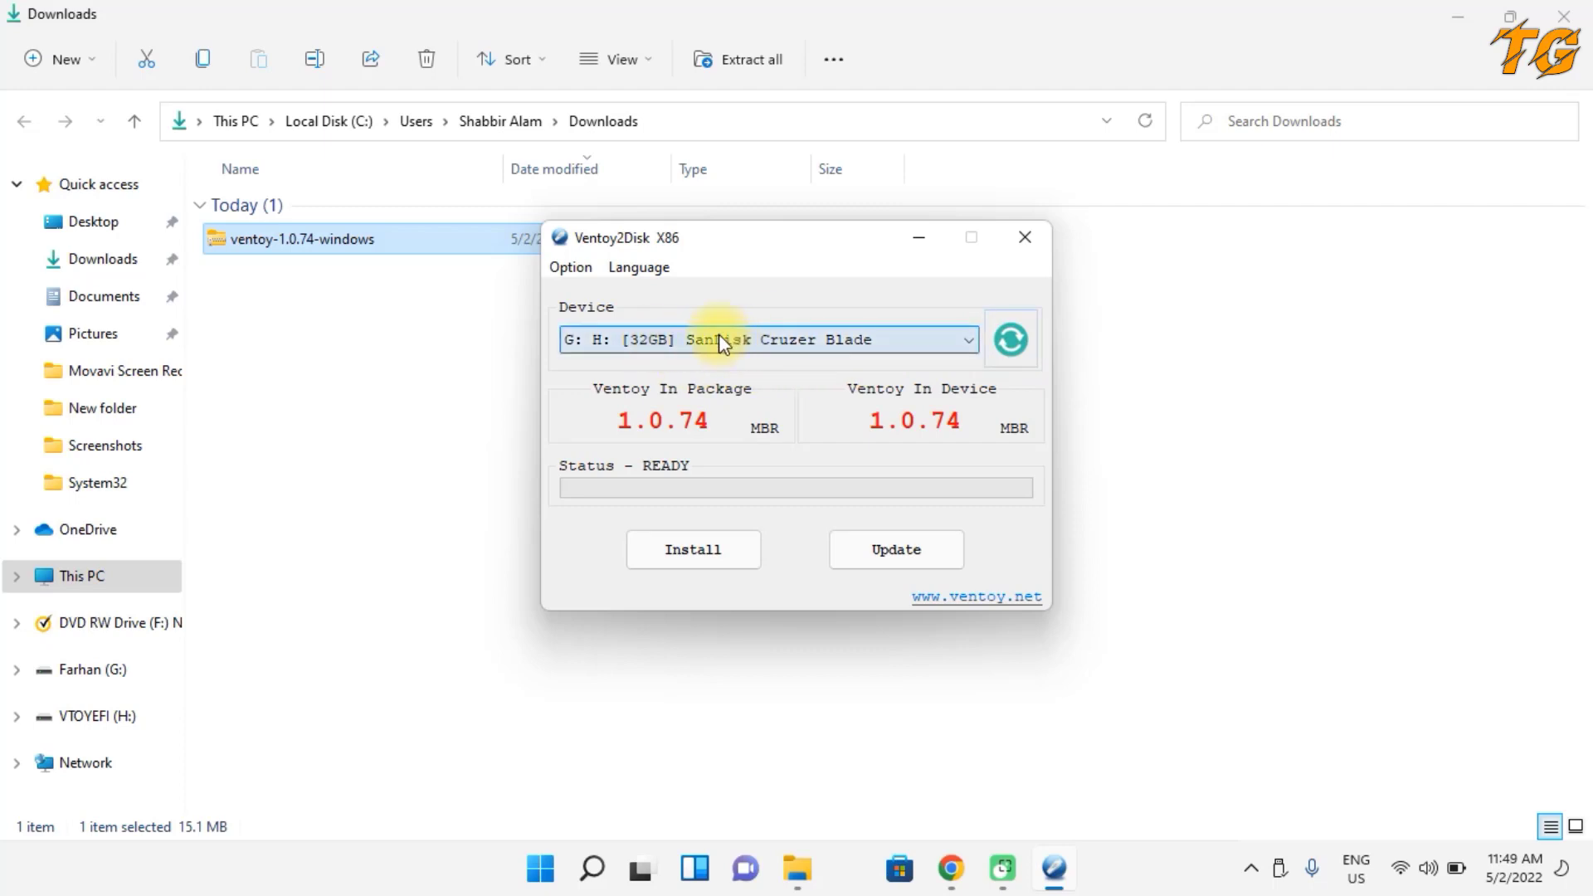
left_click(683, 547)
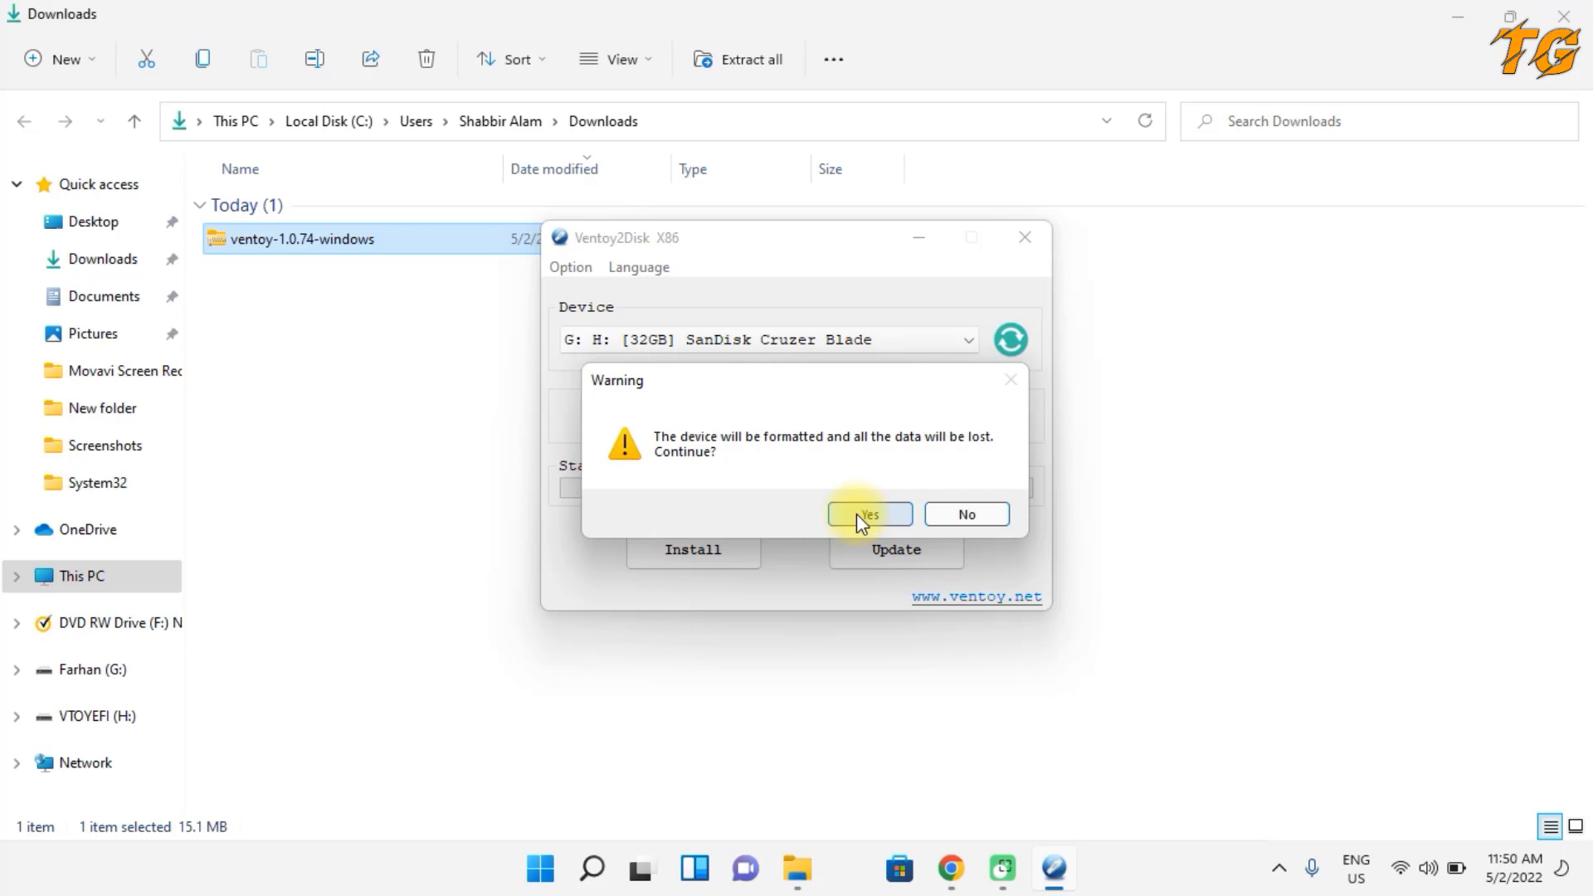
left_click(856, 514)
left_click(857, 514)
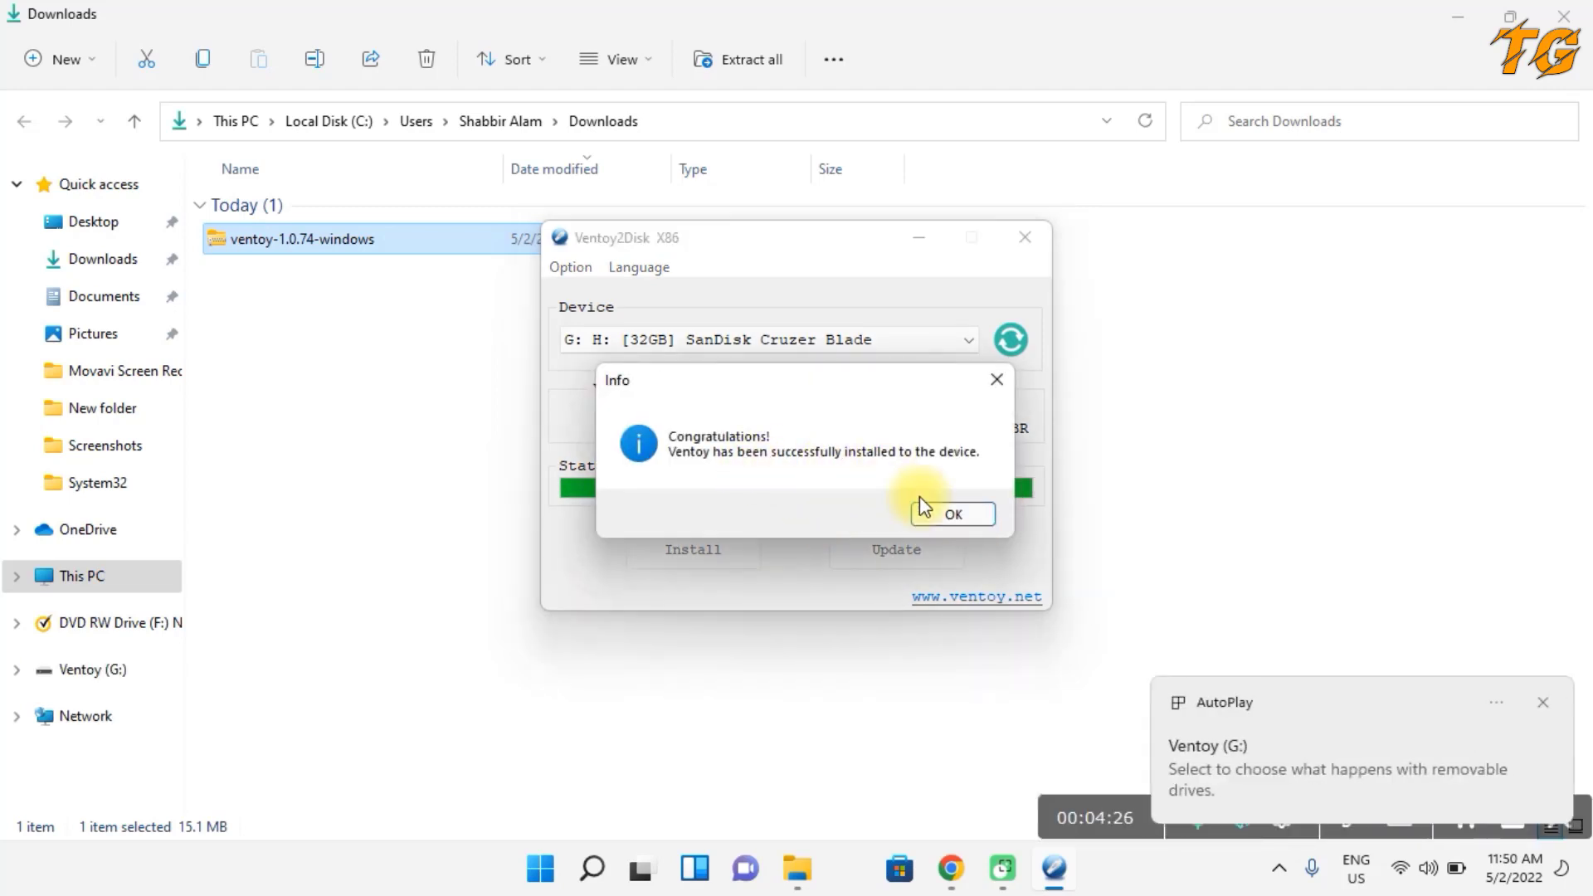
left_click(968, 514)
left_click(1024, 238)
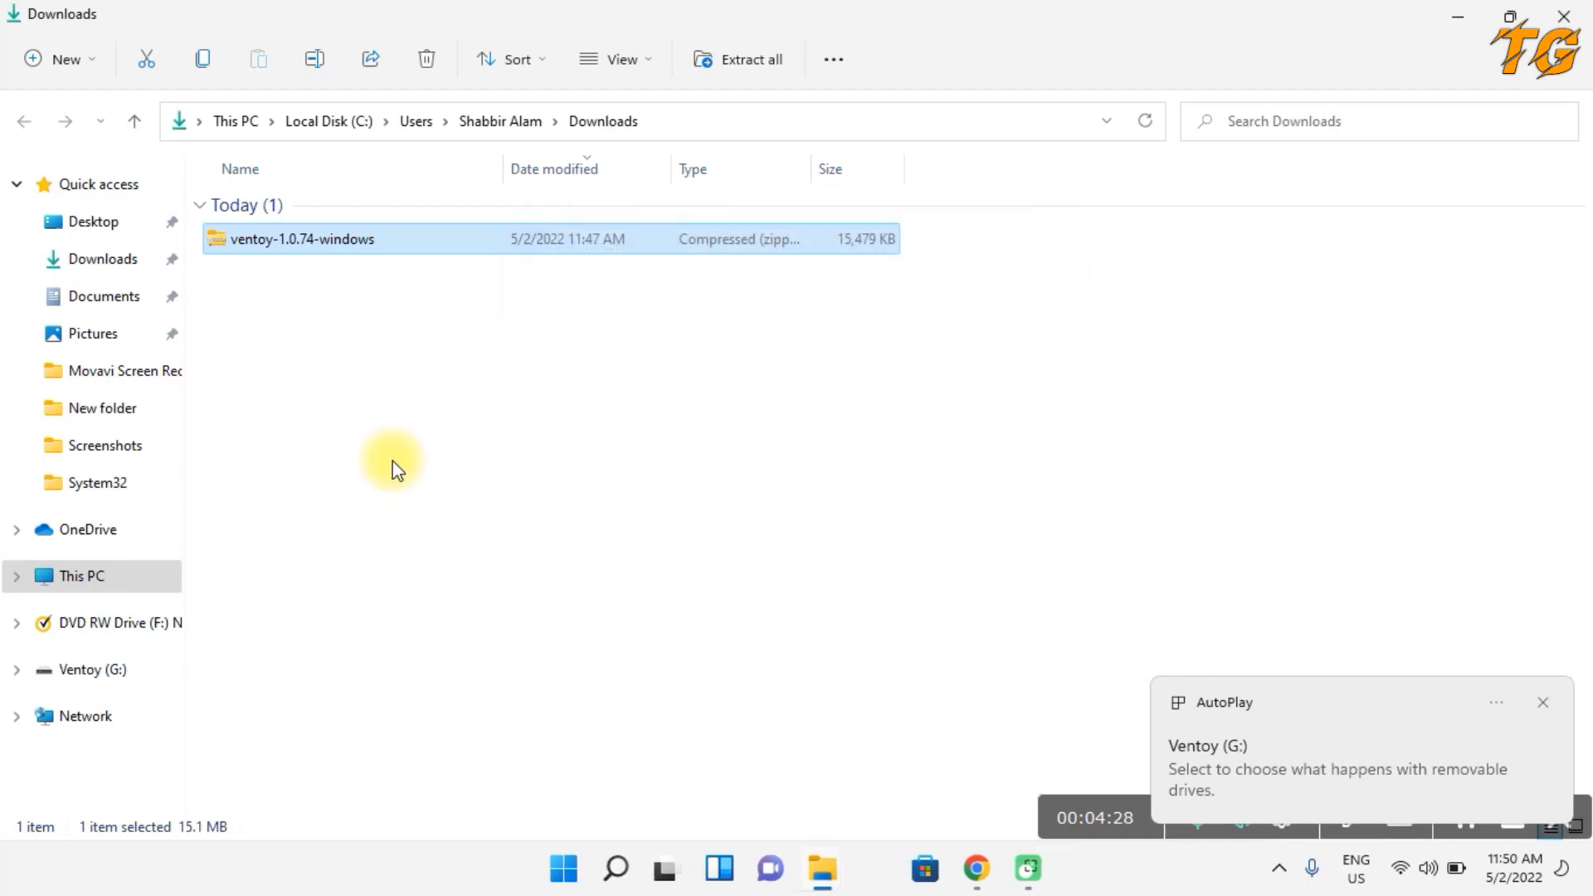
- Copy the Win 7x64_pro, Win11_x64 and Windows 10 disc images from the Windows ISO folder on Local Disk (D:)
left_click(95, 574)
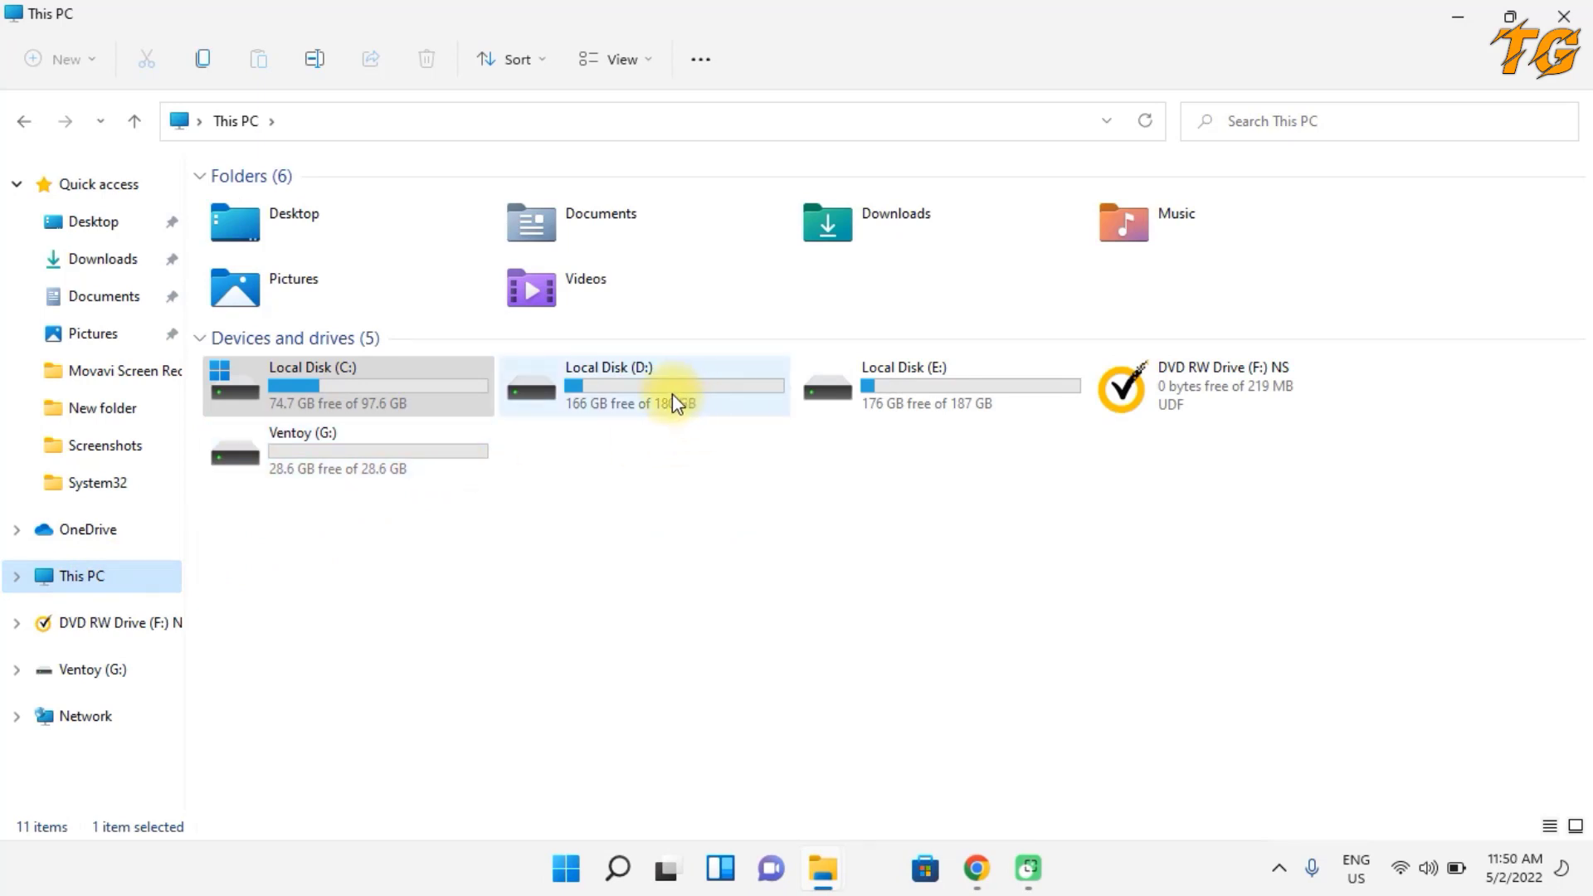
left_click(365, 456)
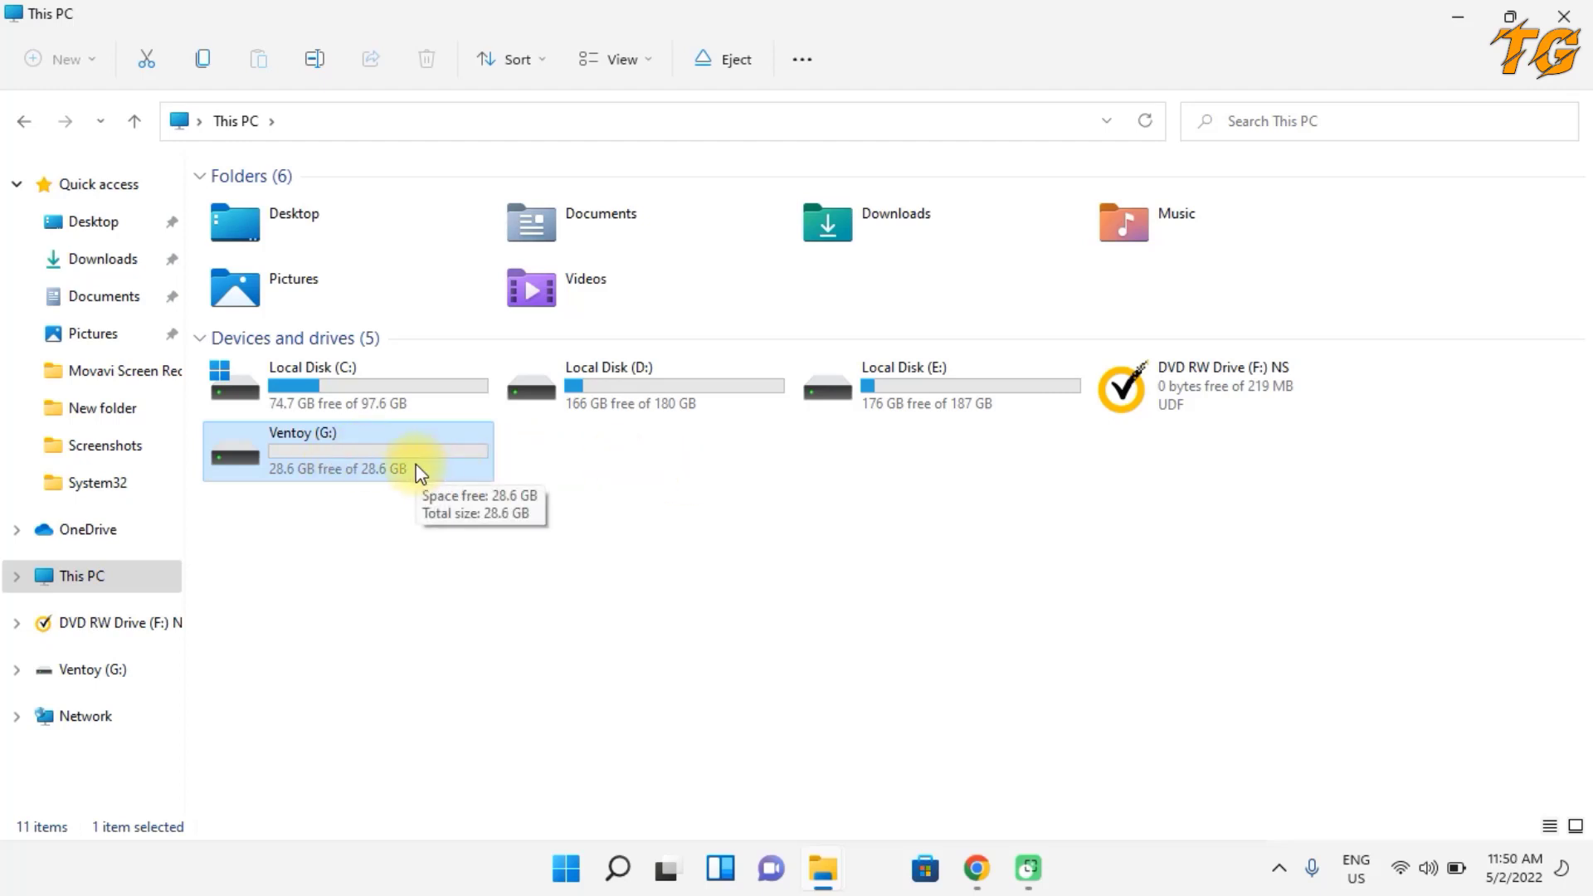
double_click(629, 392)
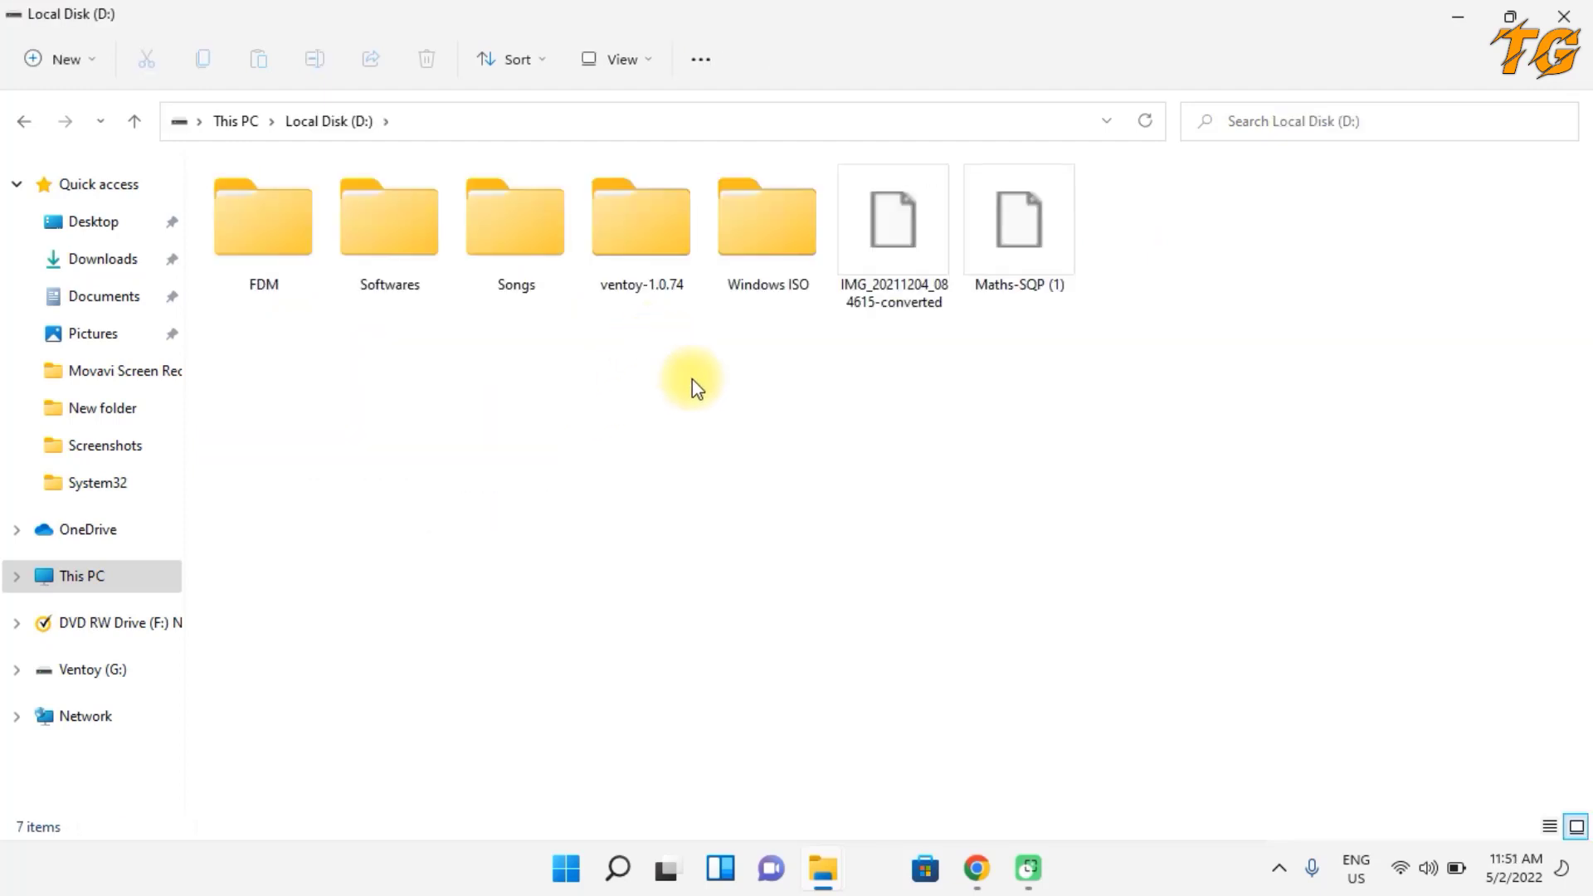
double_click(768, 256)
left_click_drag(586, 395, 274, 254)
right_click(277, 253)
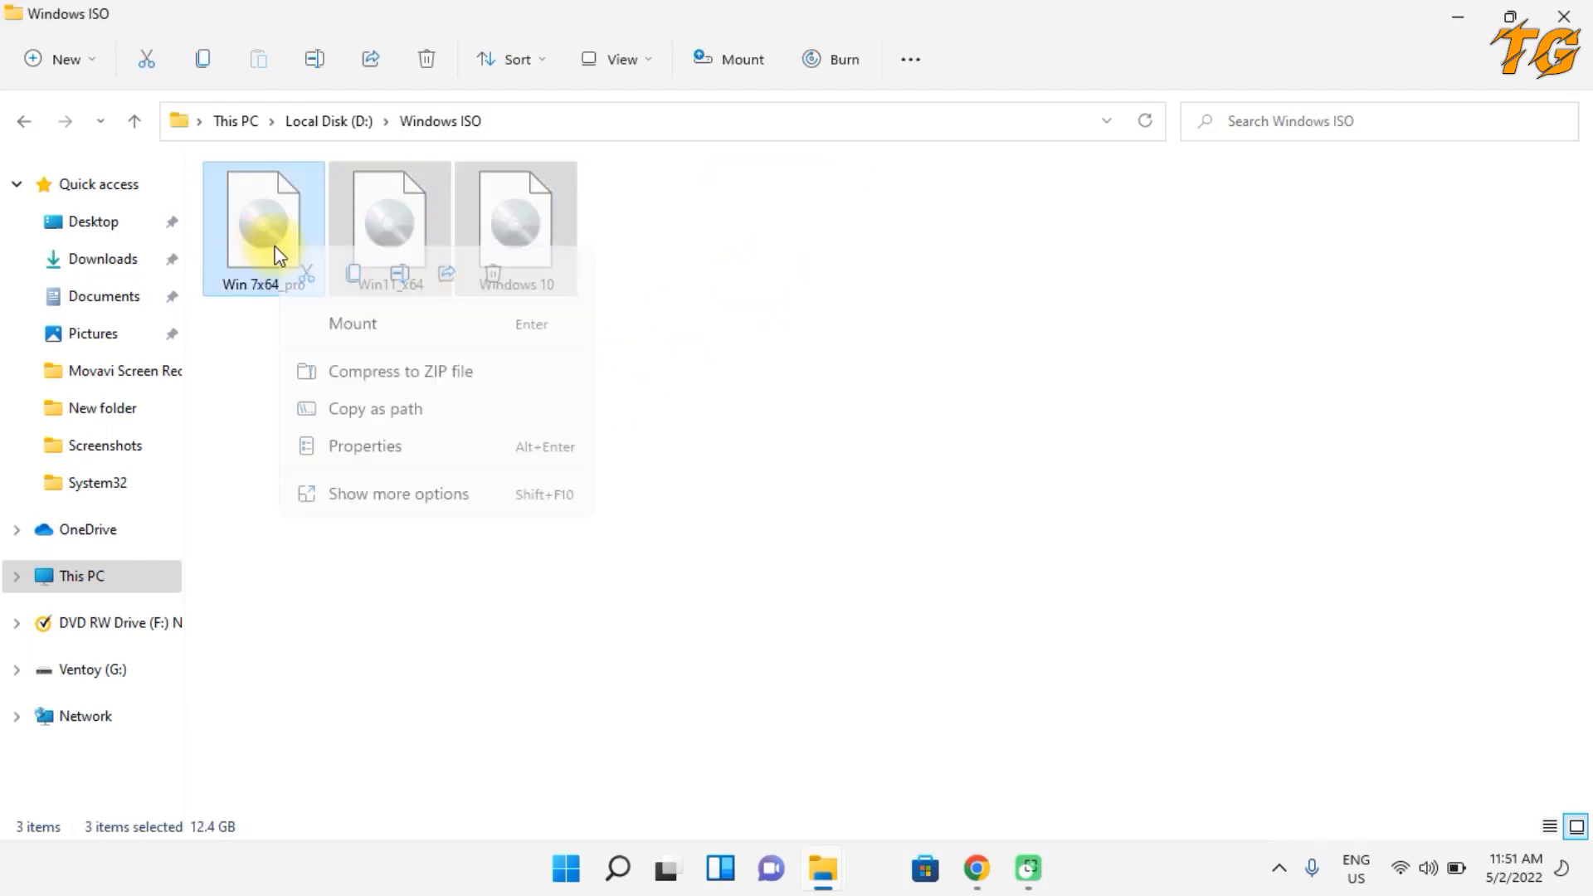
left_click(352, 275)
- Paste the three copied disc images into the Ventoy (G:) drive
left_click(115, 572)
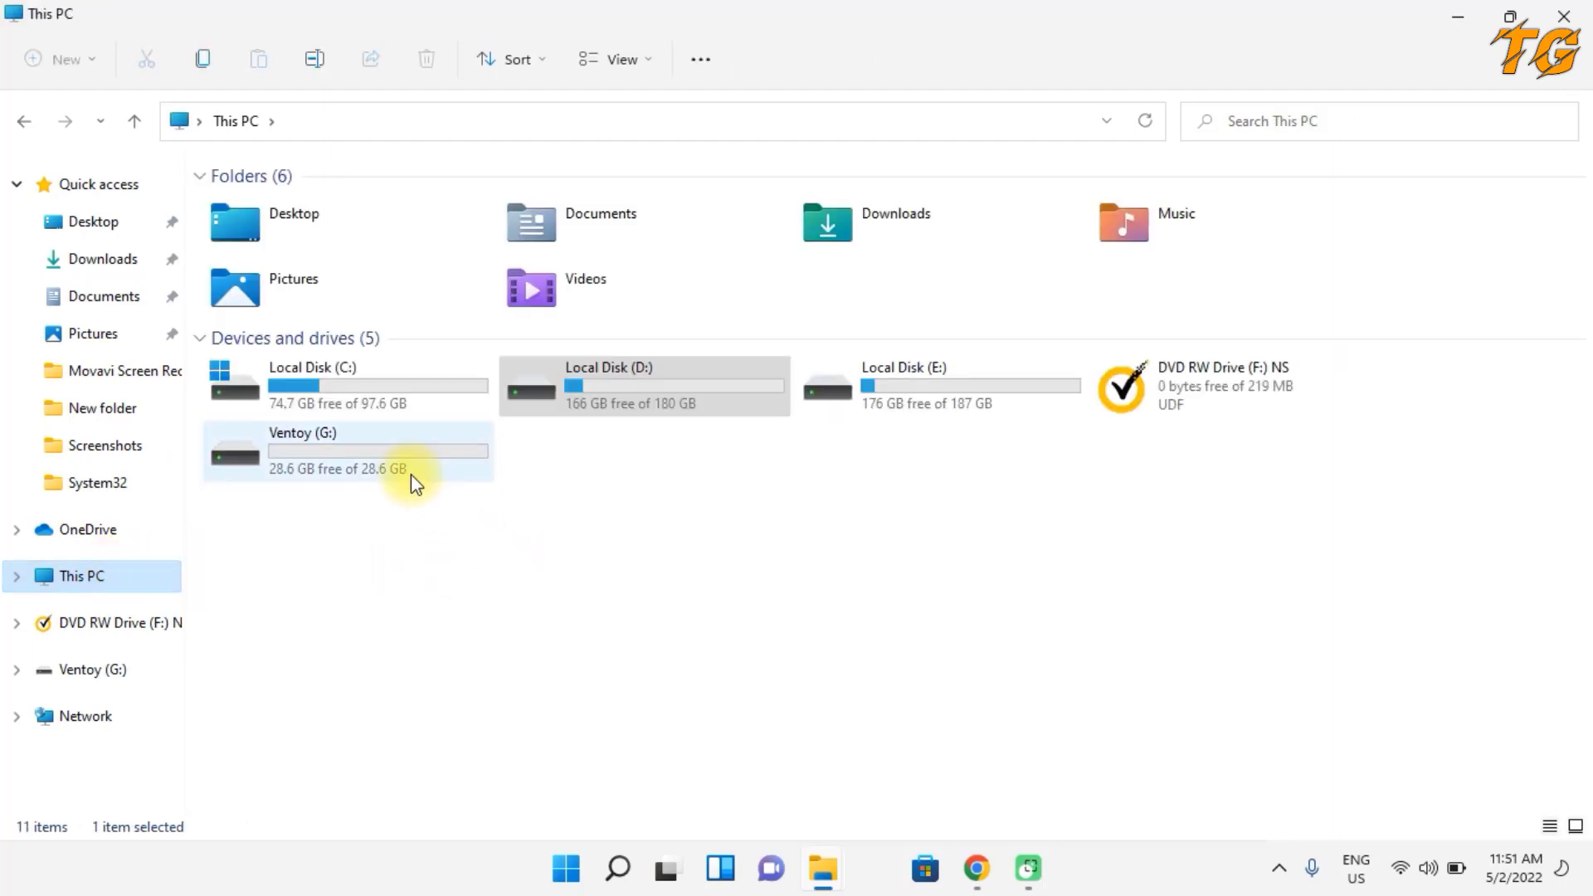
double_click(409, 474)
right_click(525, 385)
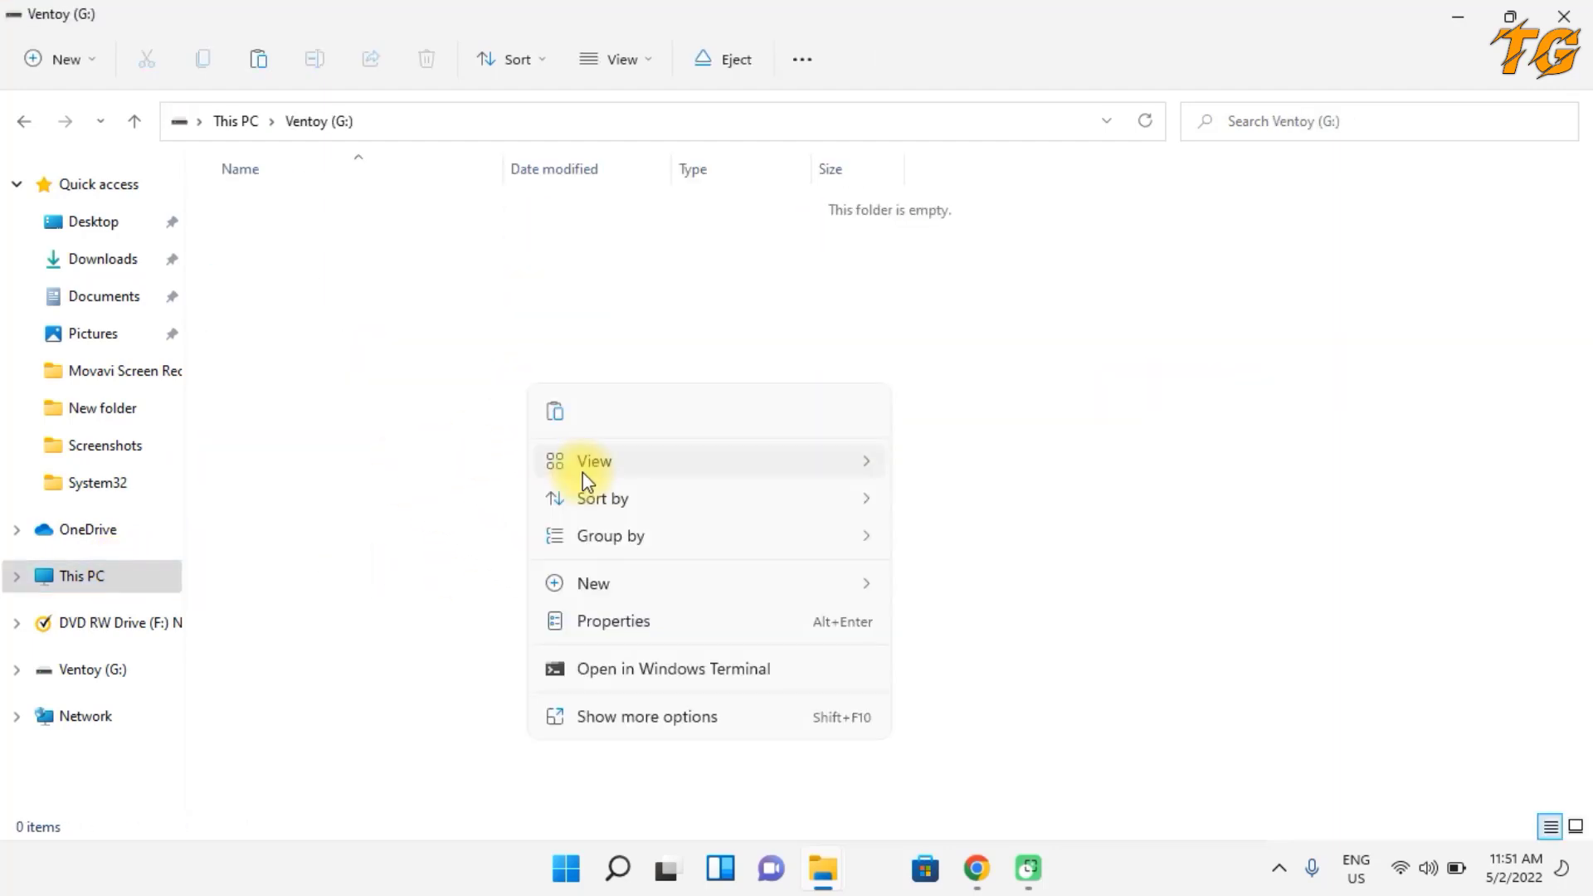
left_click(554, 415)
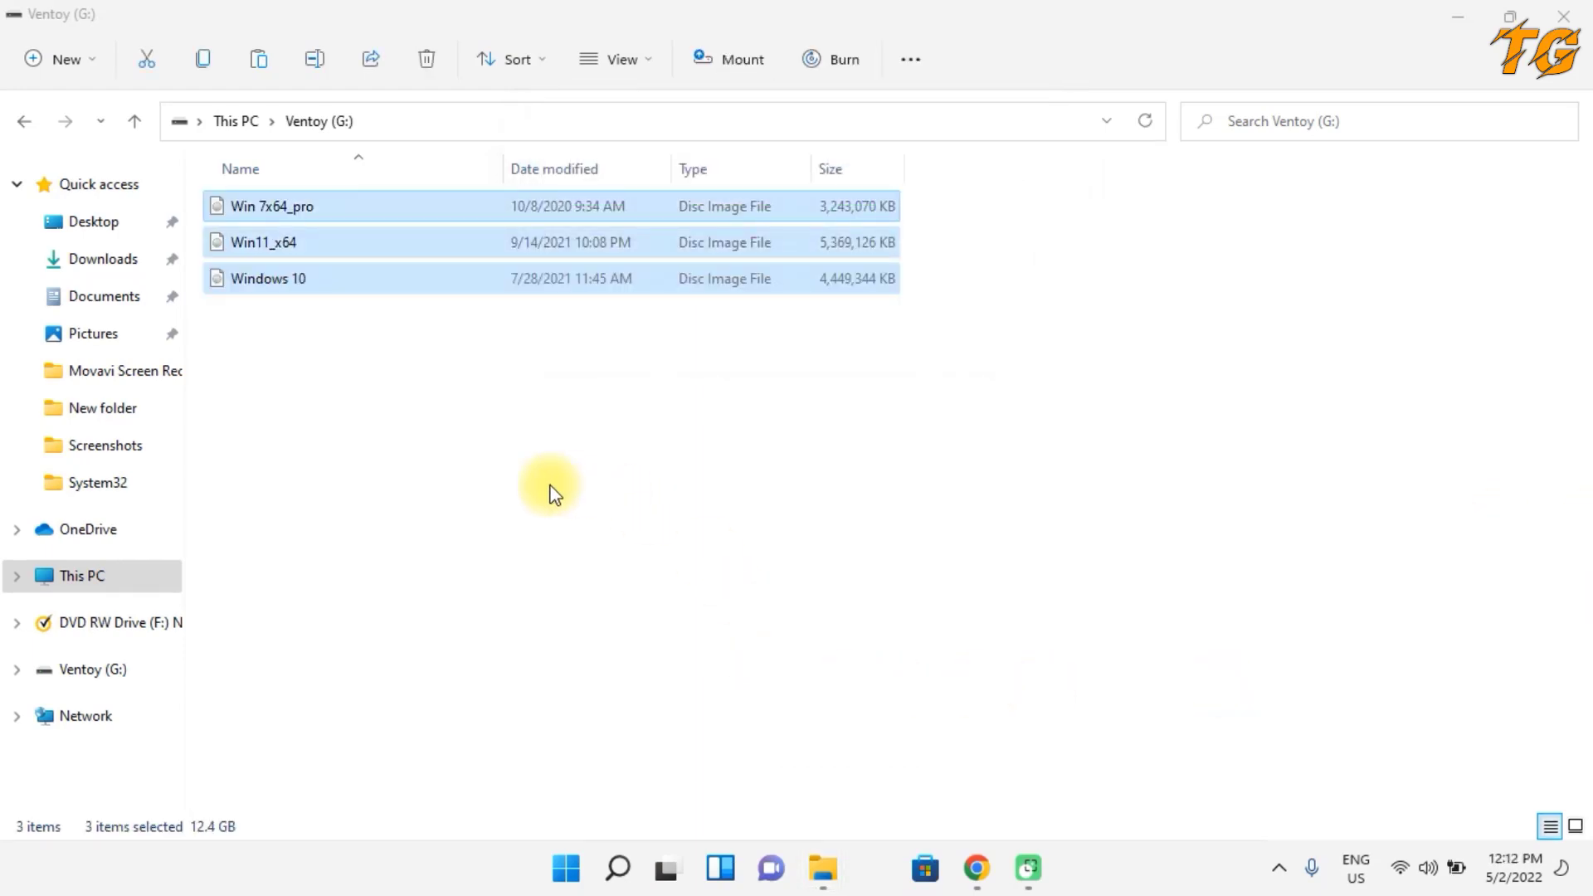
left_click(587, 492)
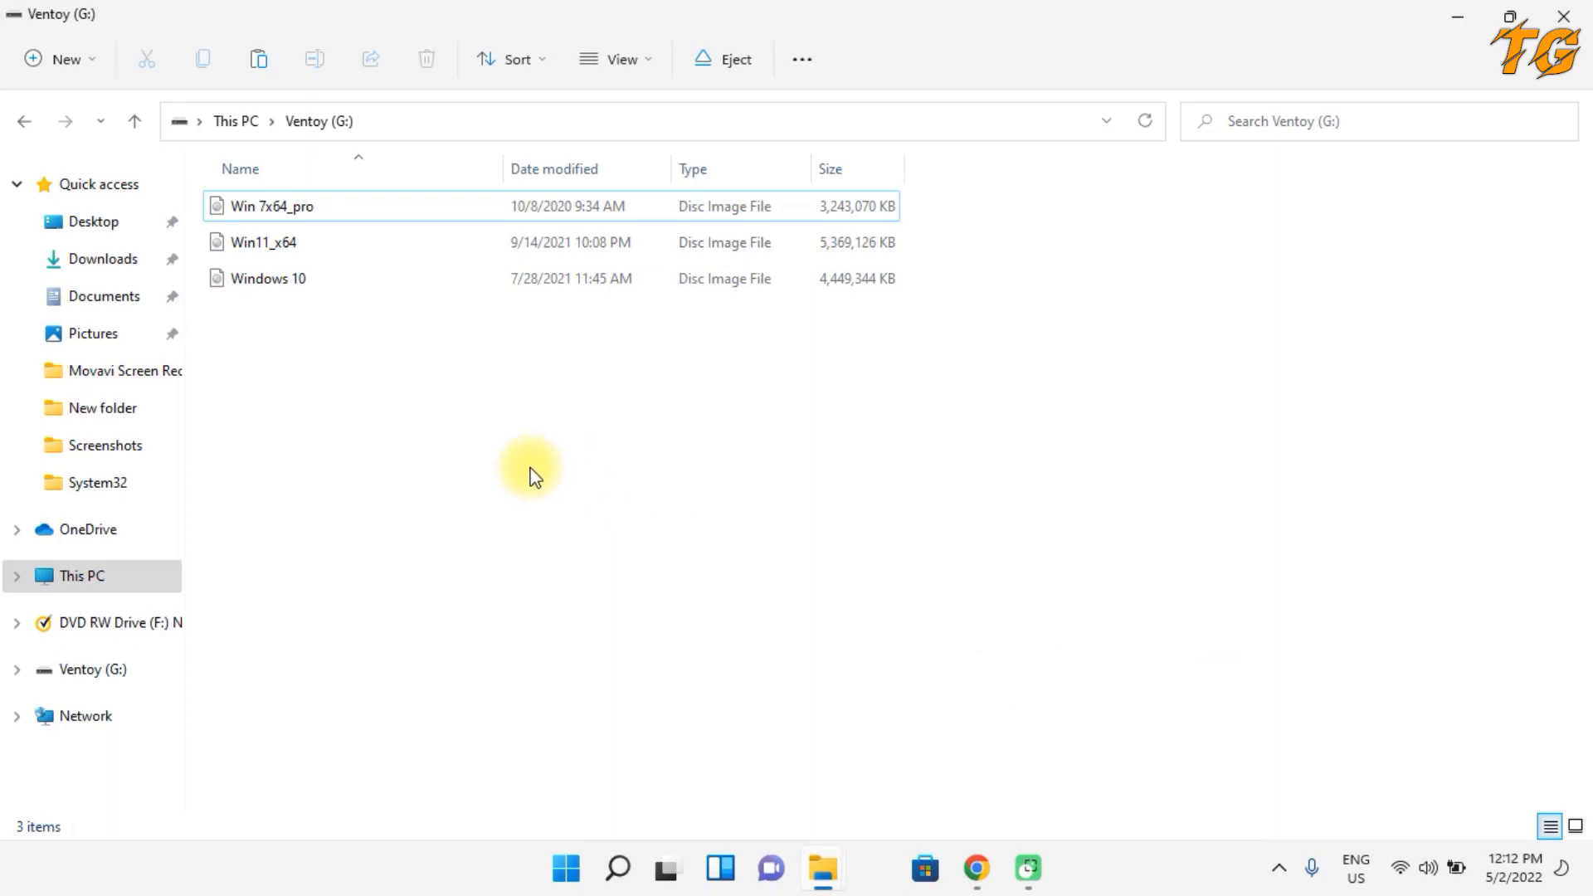
left_click_drag(440, 399, 292, 203)
left_click(358, 412)
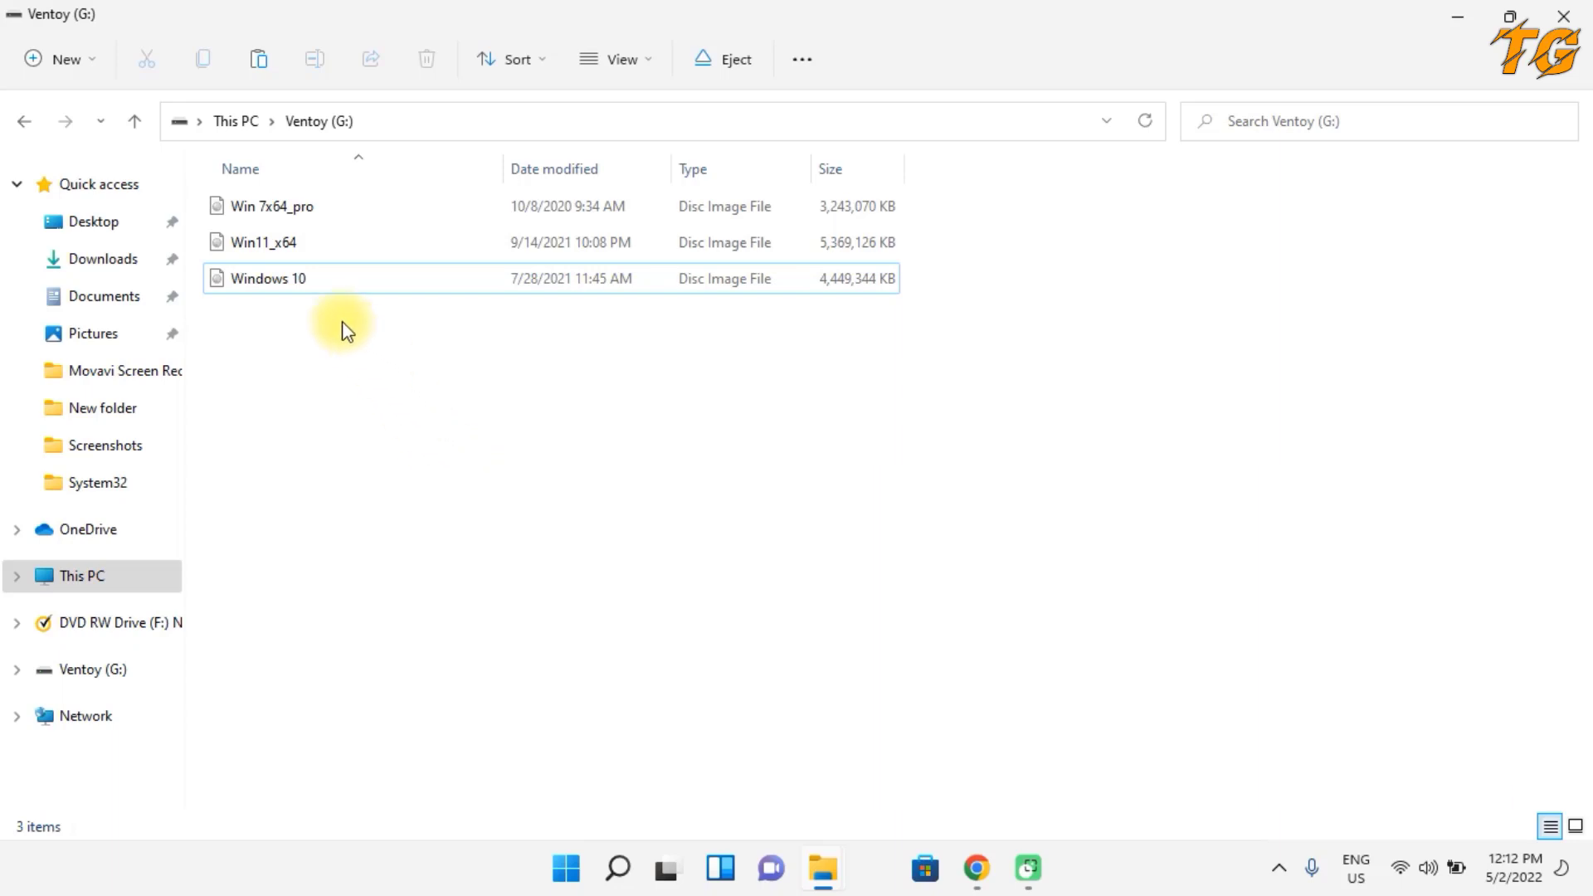
left_click(115, 574)
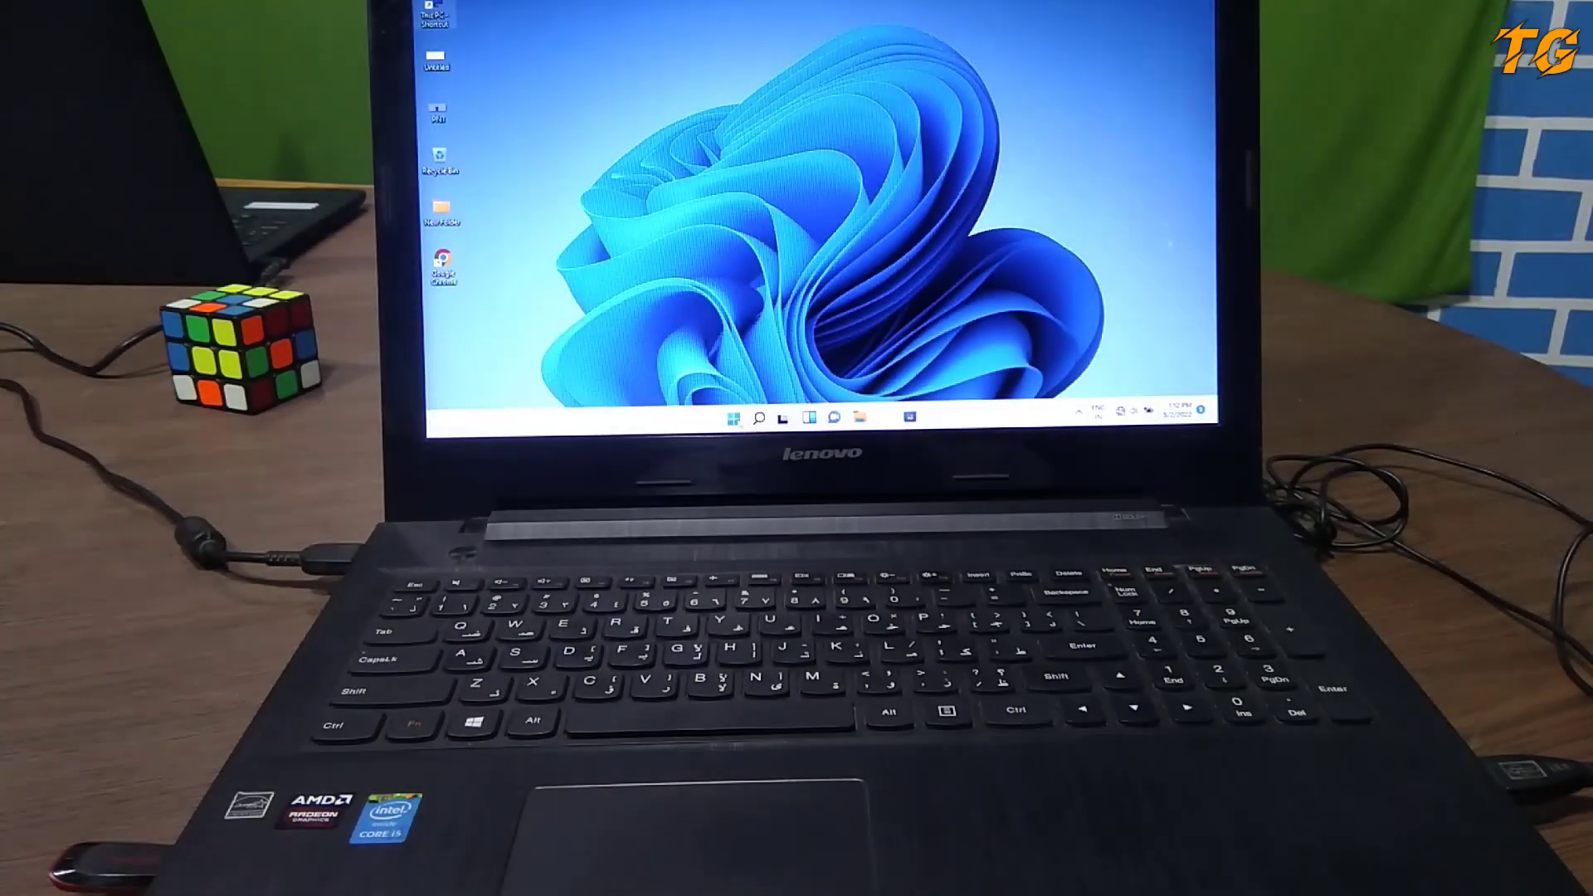
- Restart the Lenovo laptop from Windows and enter its Boot Manager during startup
left_click(734, 419)
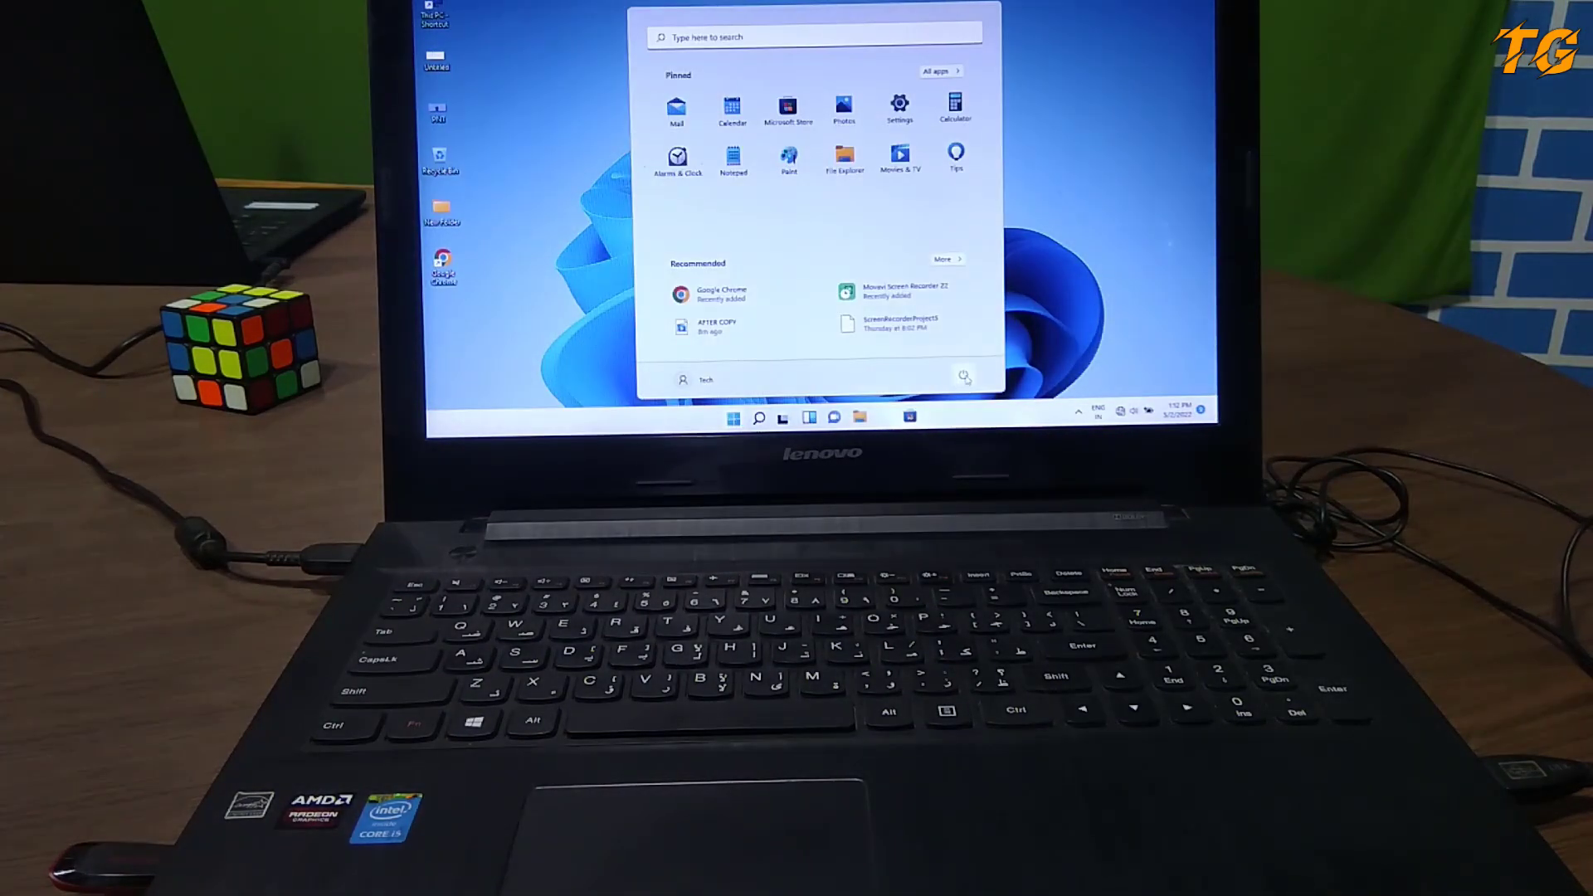
left_click(964, 377)
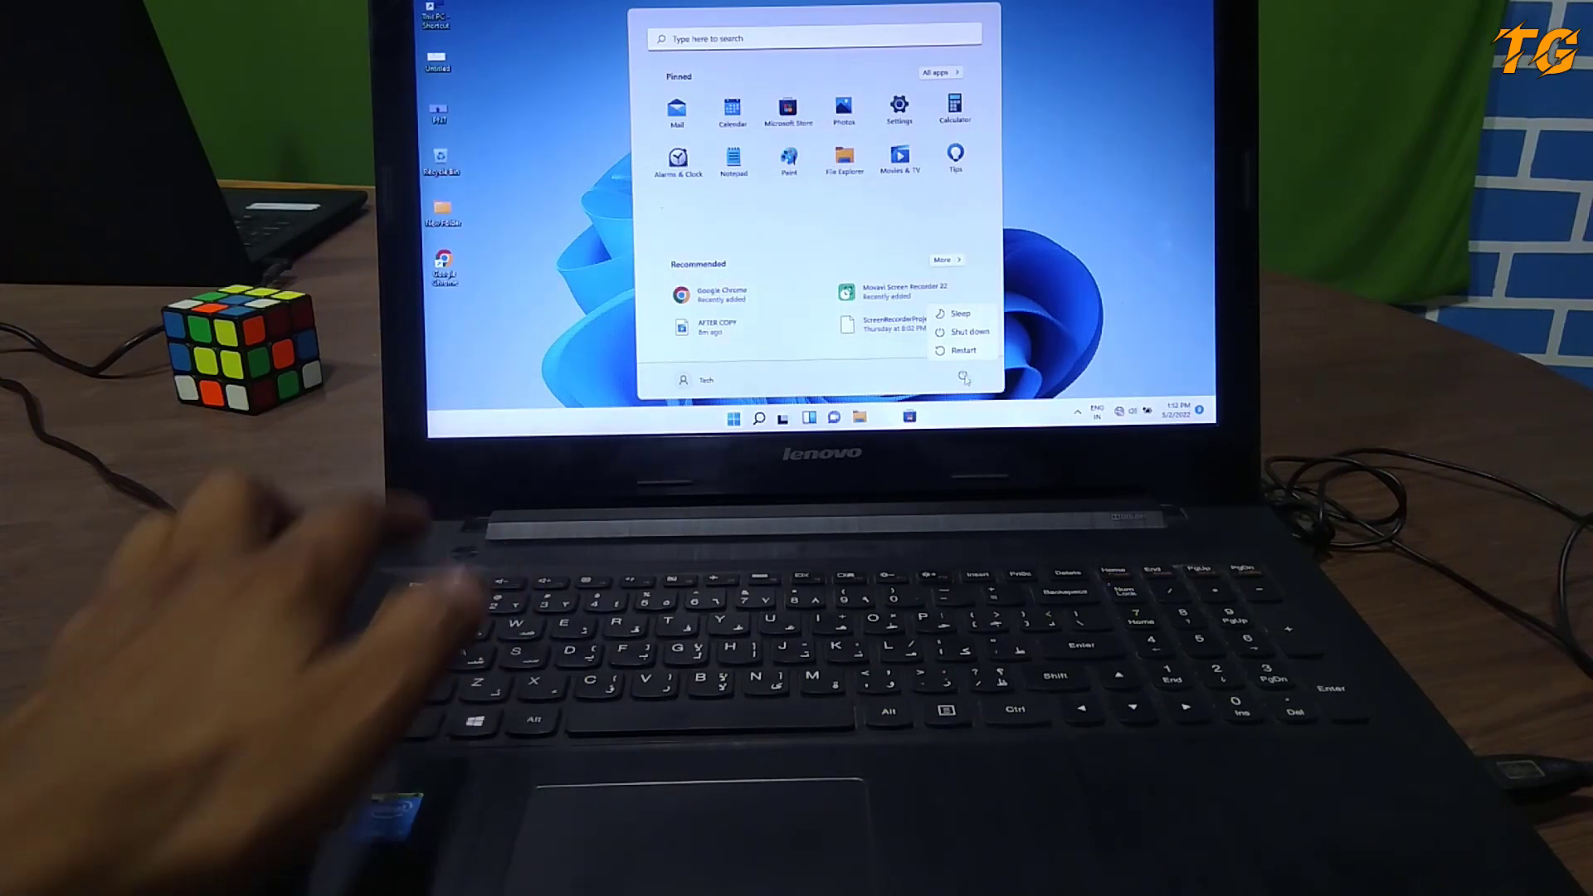
left_click(963, 350)
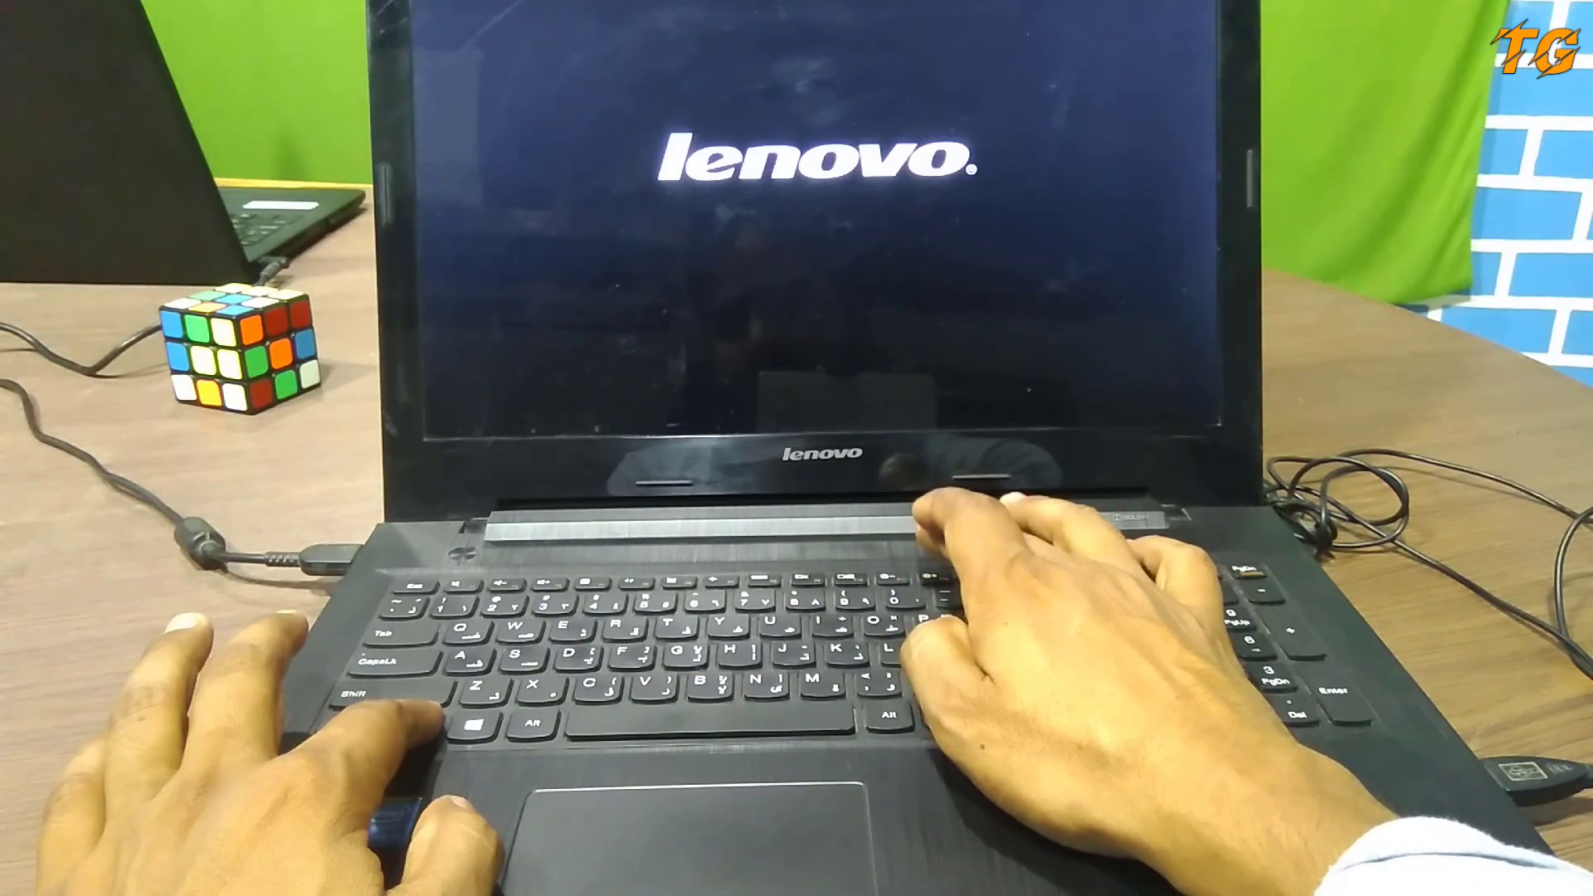
key("F12")
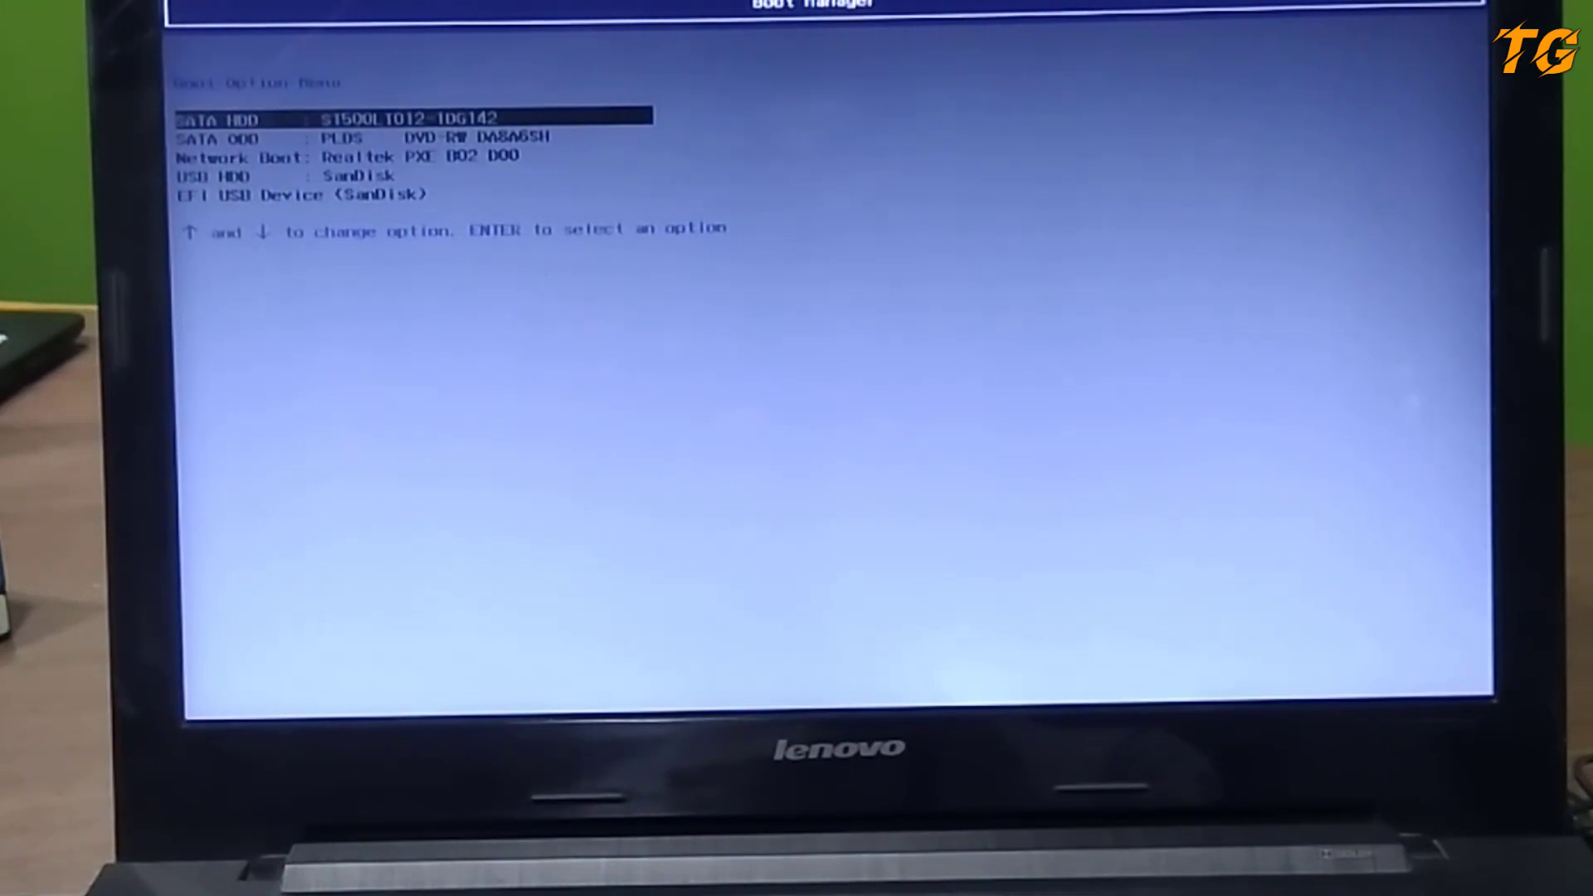
- Boot the laptop from EFI USB Device (SanDisk) in the Boot Option Menu
key("Down")
key("Down")
key("Down")
key("Down")
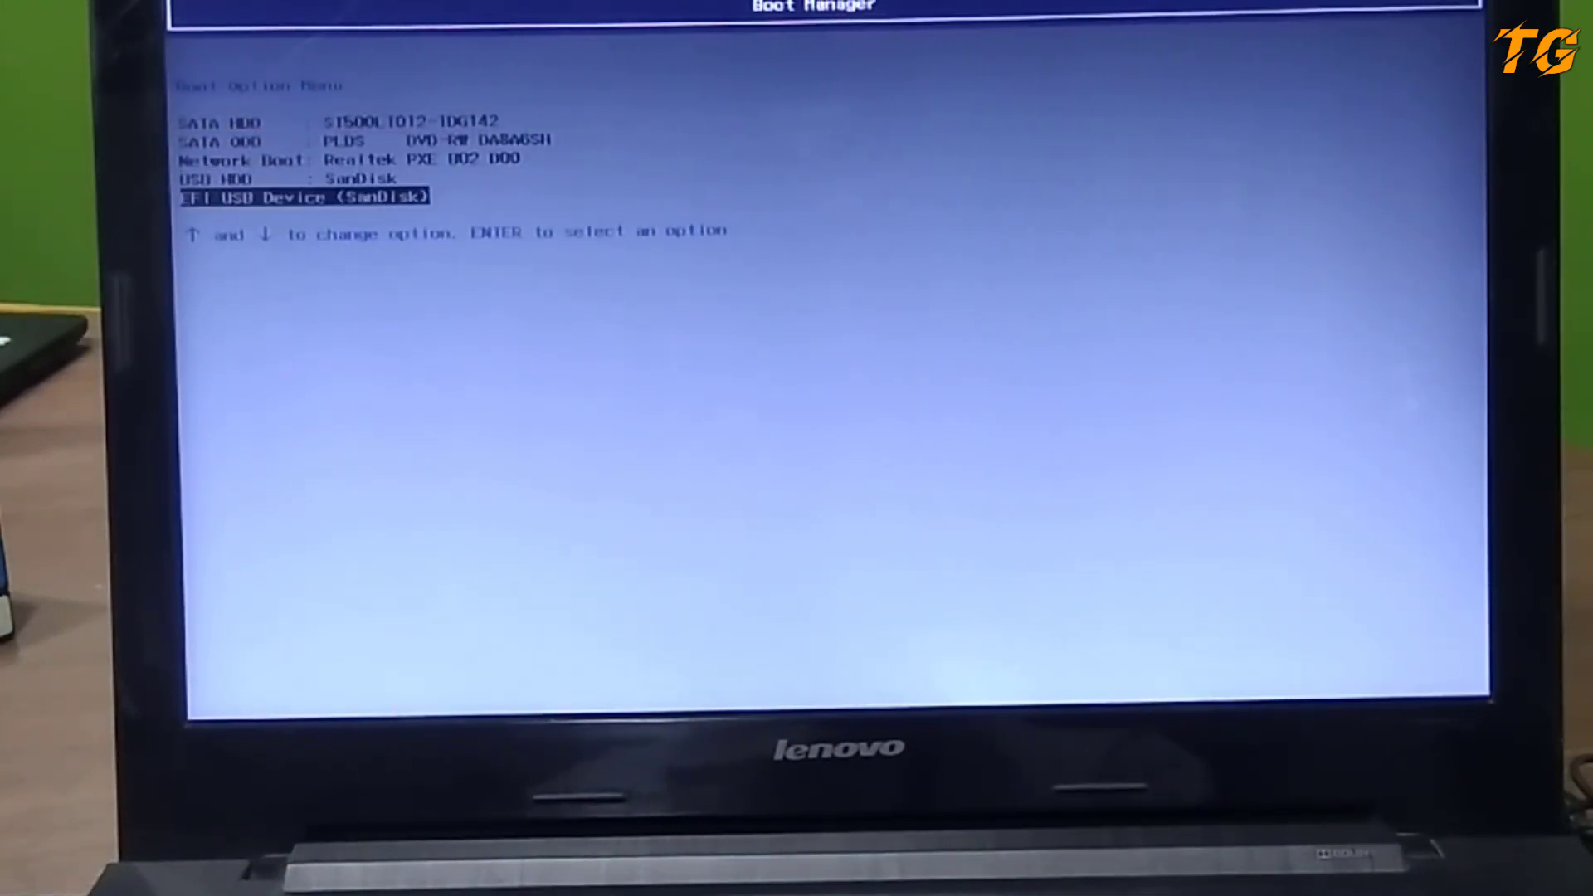
key("Return")
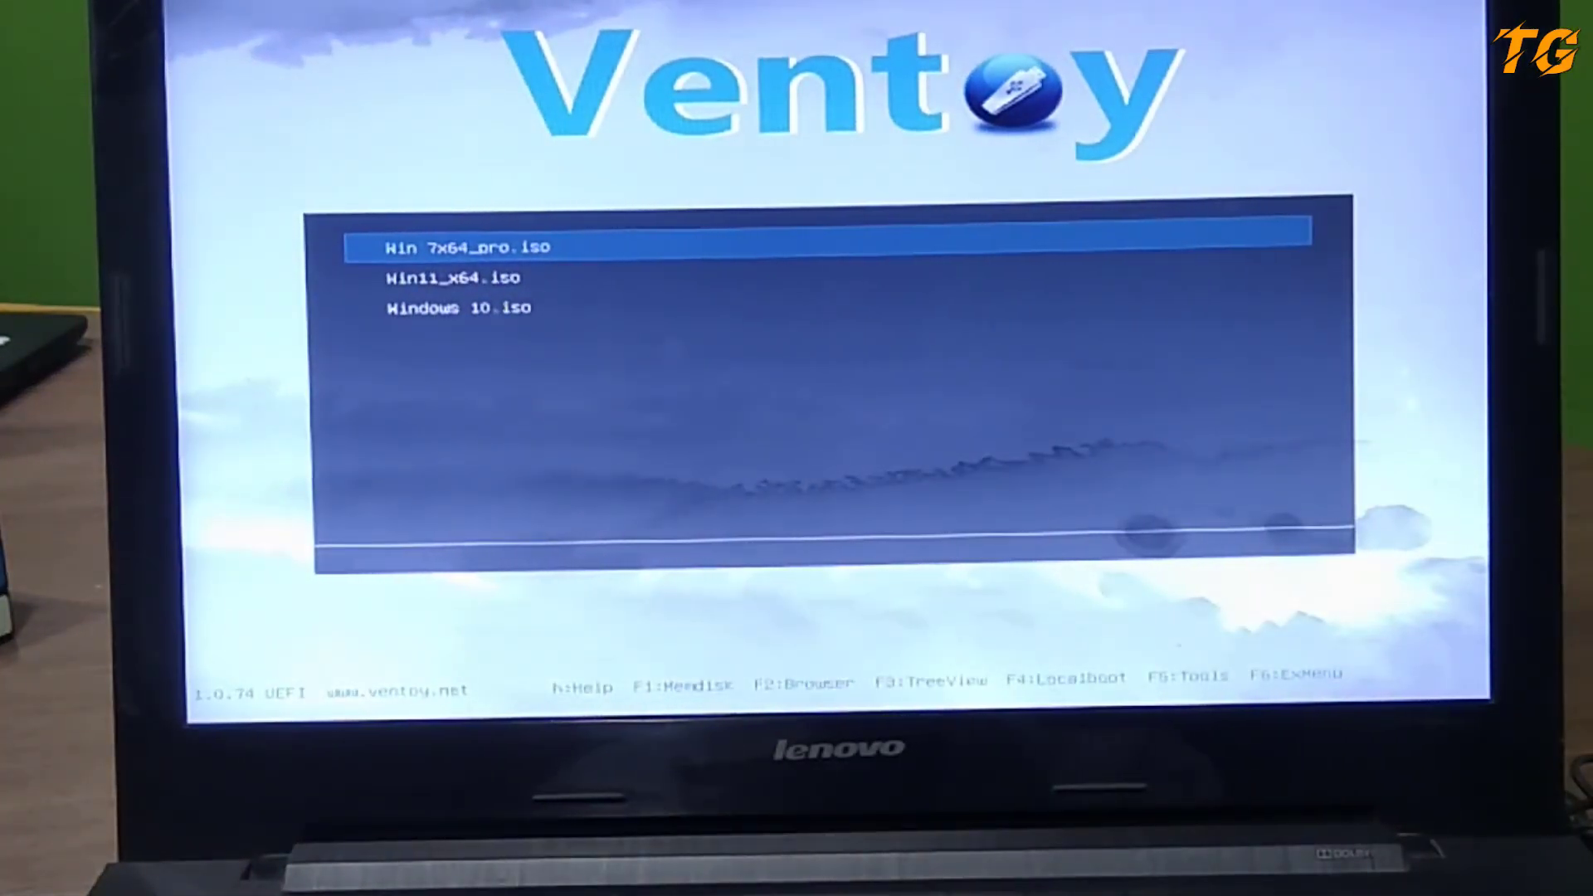
- Go through the listed disc images, then boot Windows 10.iso and confirm booting from the disc
key("Down")
key("Down")
key("Up")
key("Up")
key("Down")
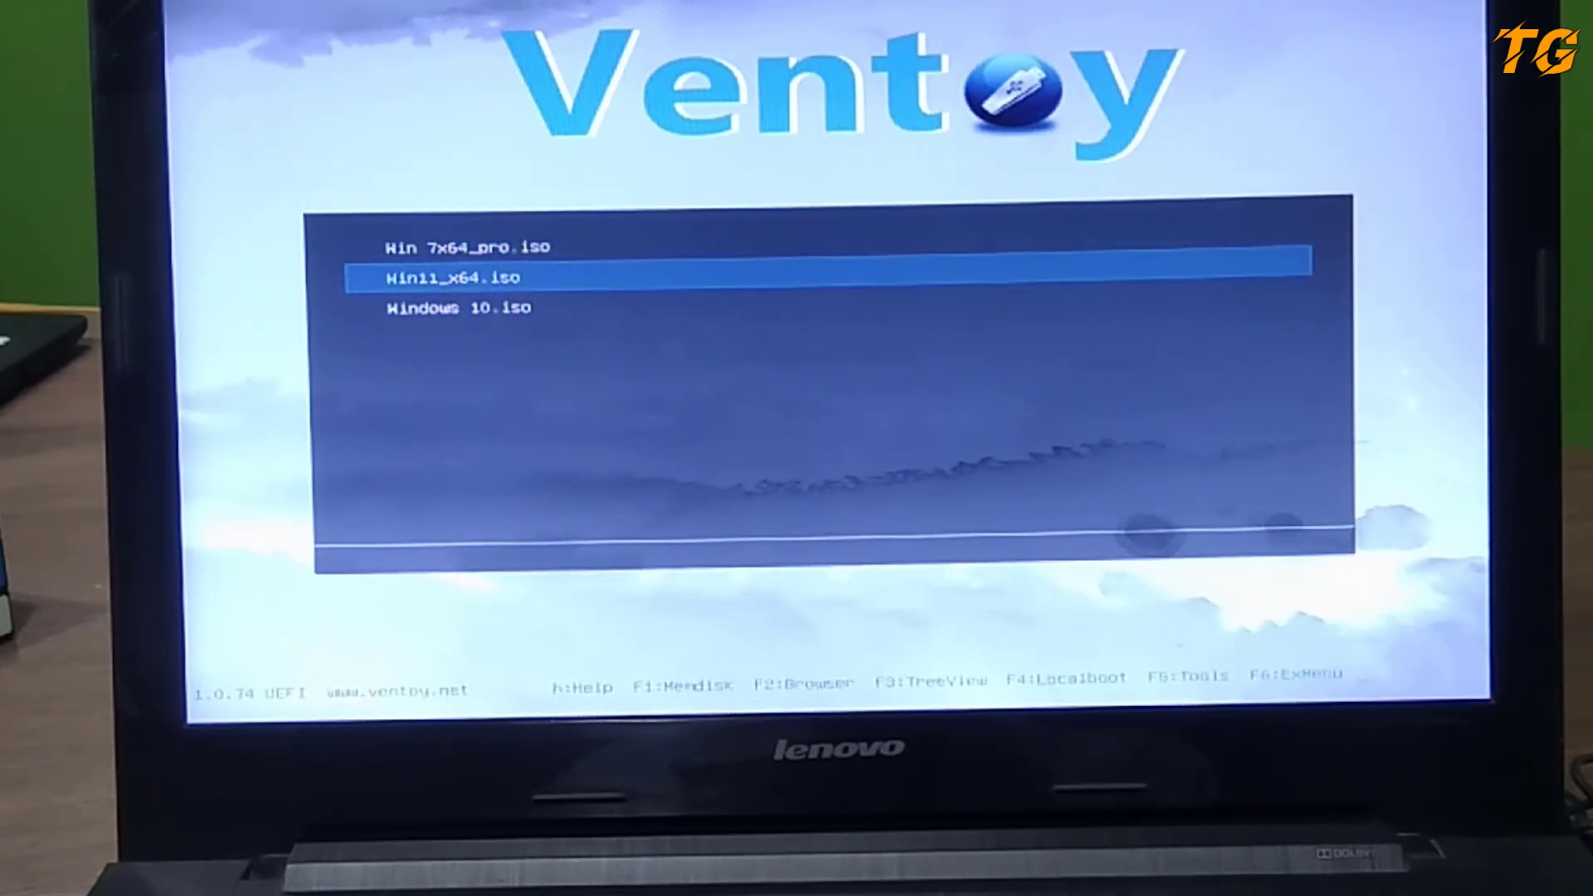
key("Down")
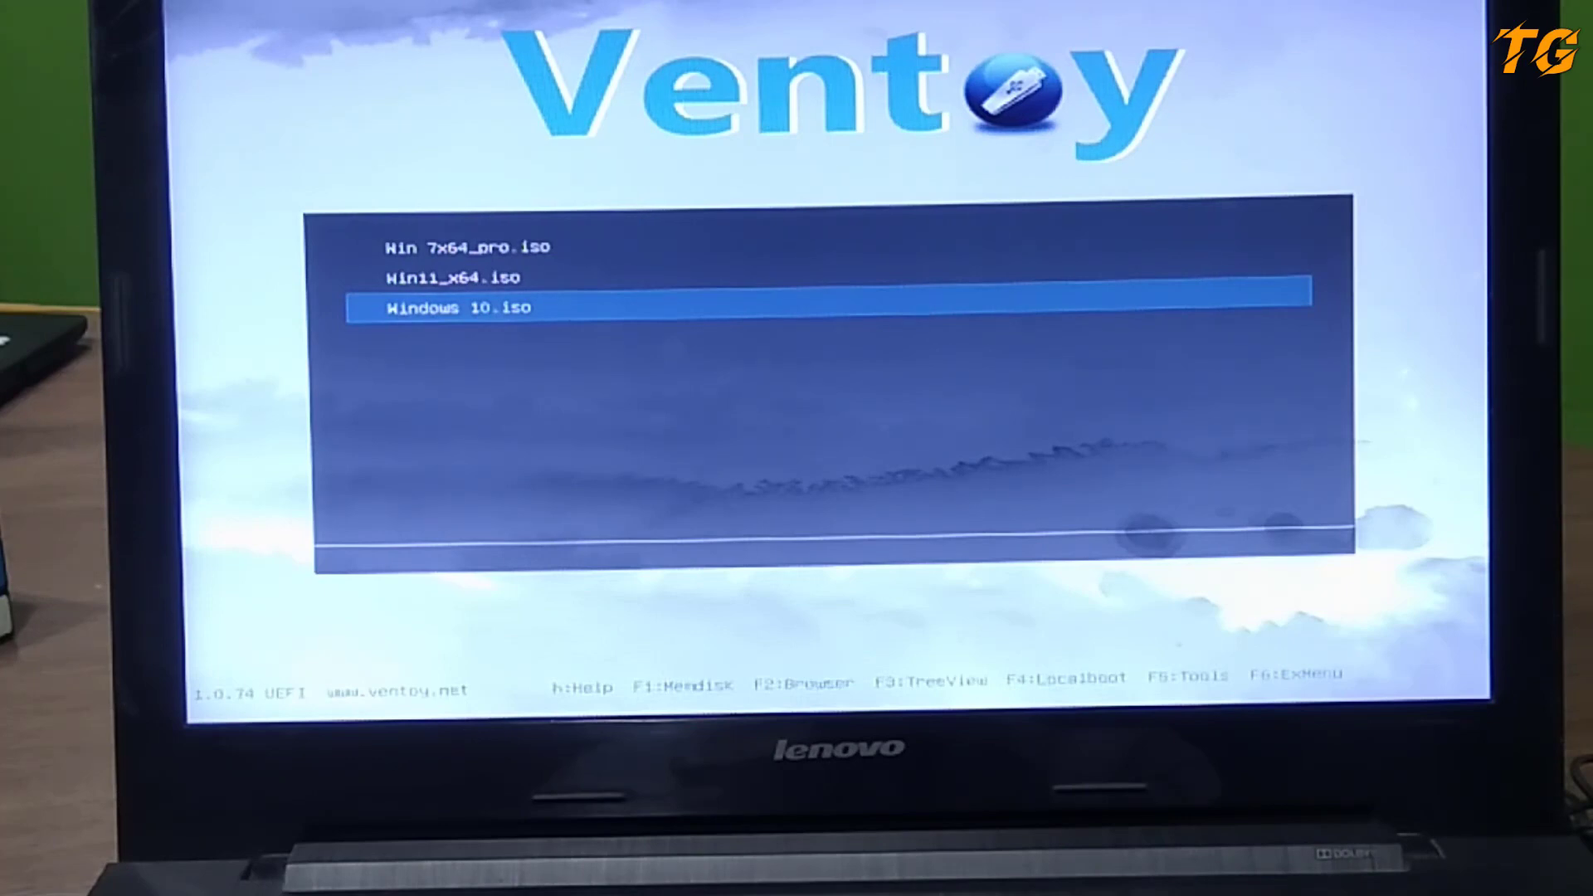
key("Up")
key("Up")
key("Down")
key("Down")
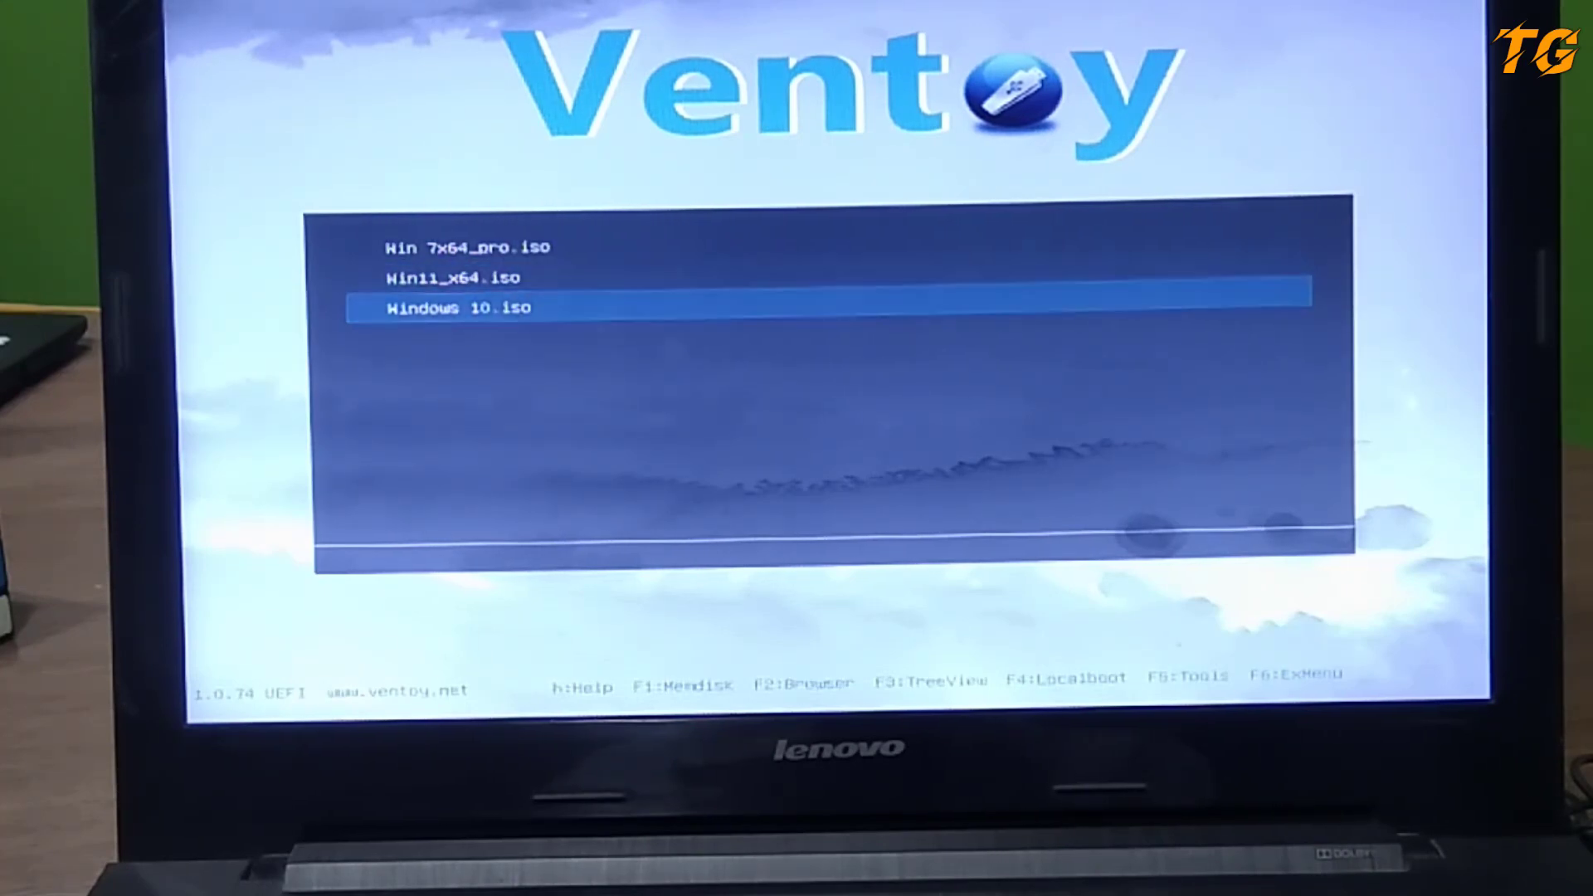
key("Return")
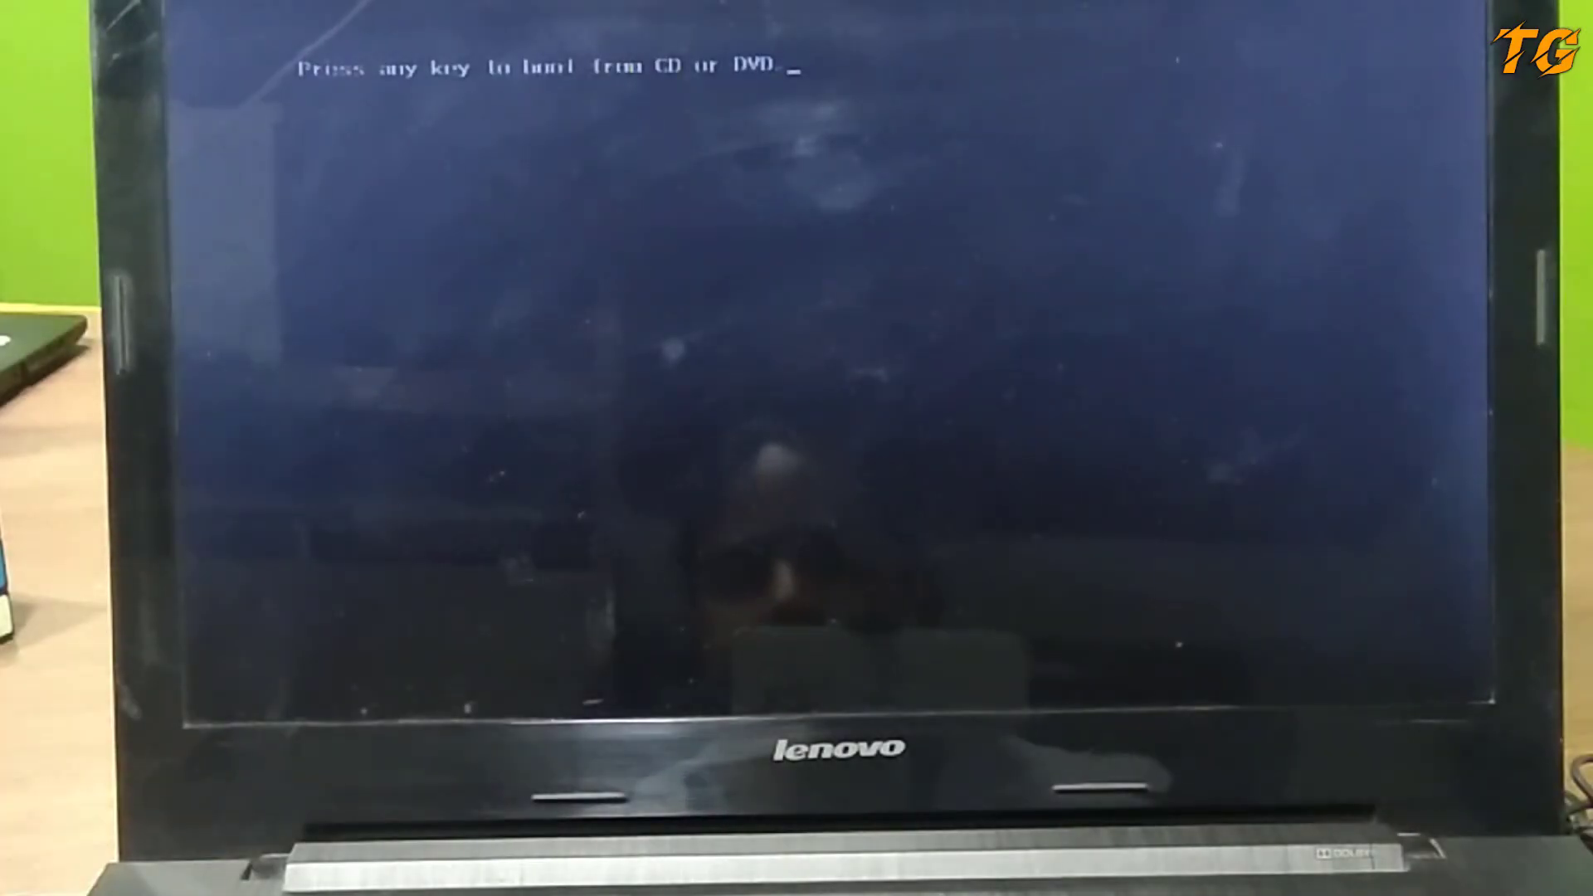
key("Return")
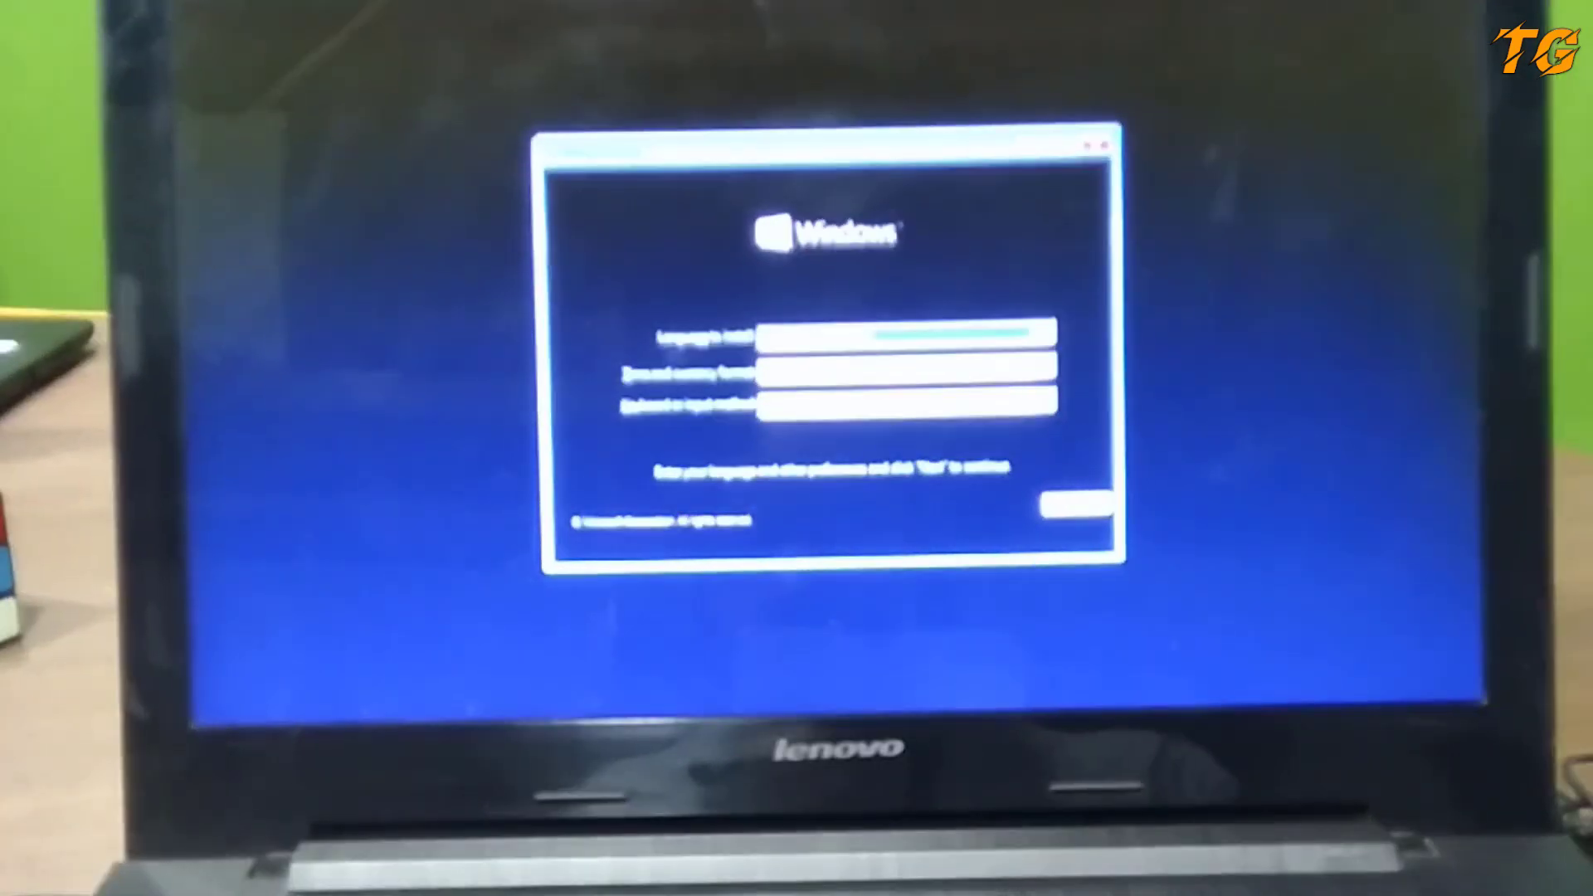
- Accept the preset language, time and keyboard preferences in Windows Setup and start the installation
left_click(1071, 506)
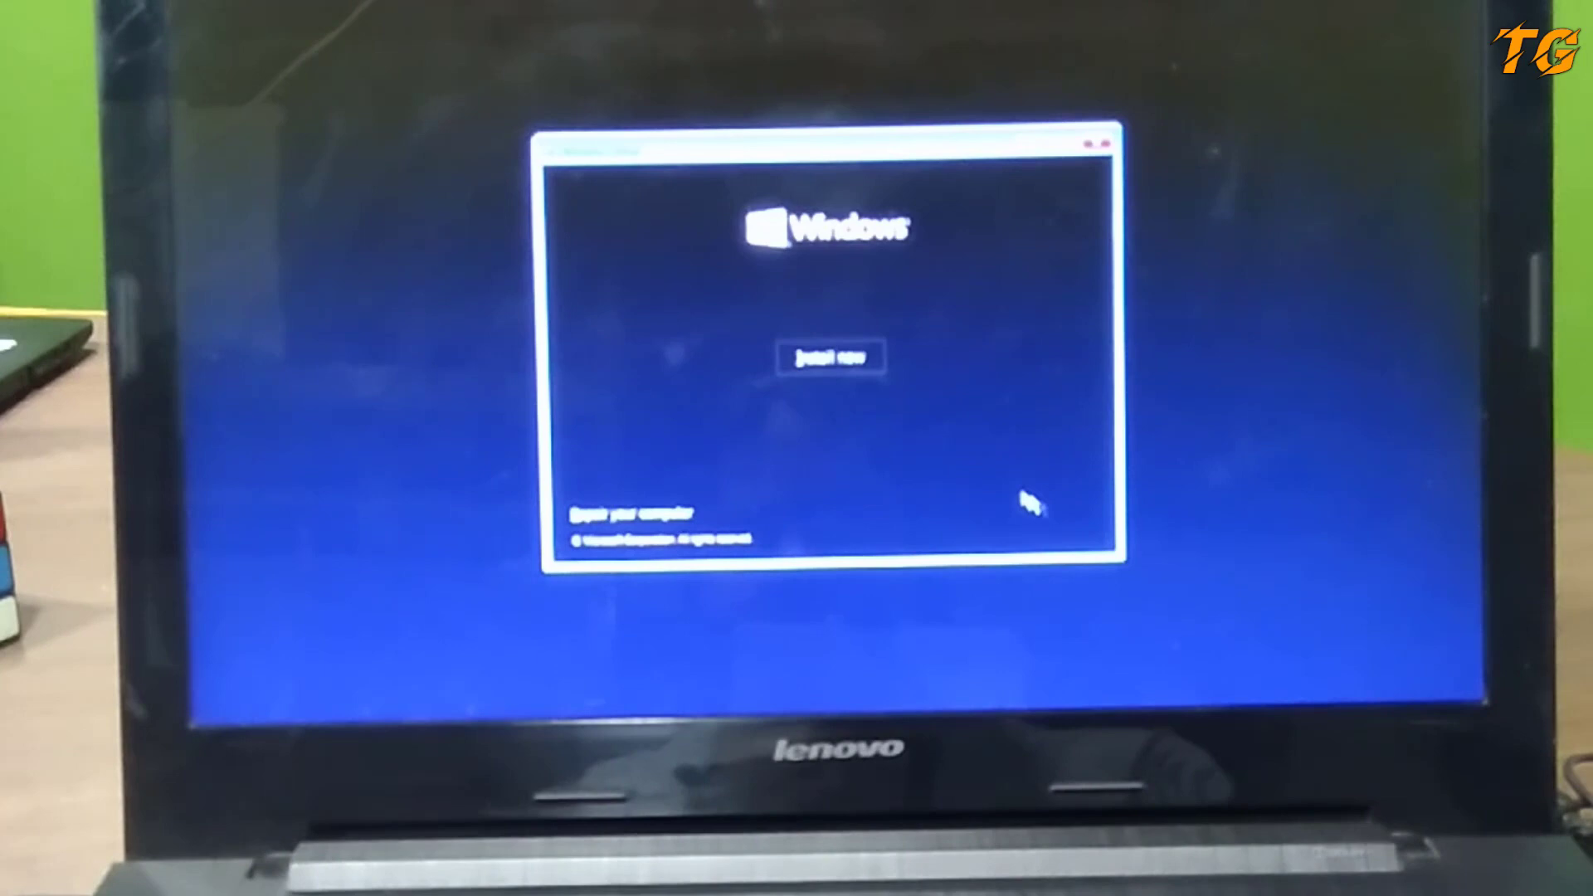
left_click(863, 366)
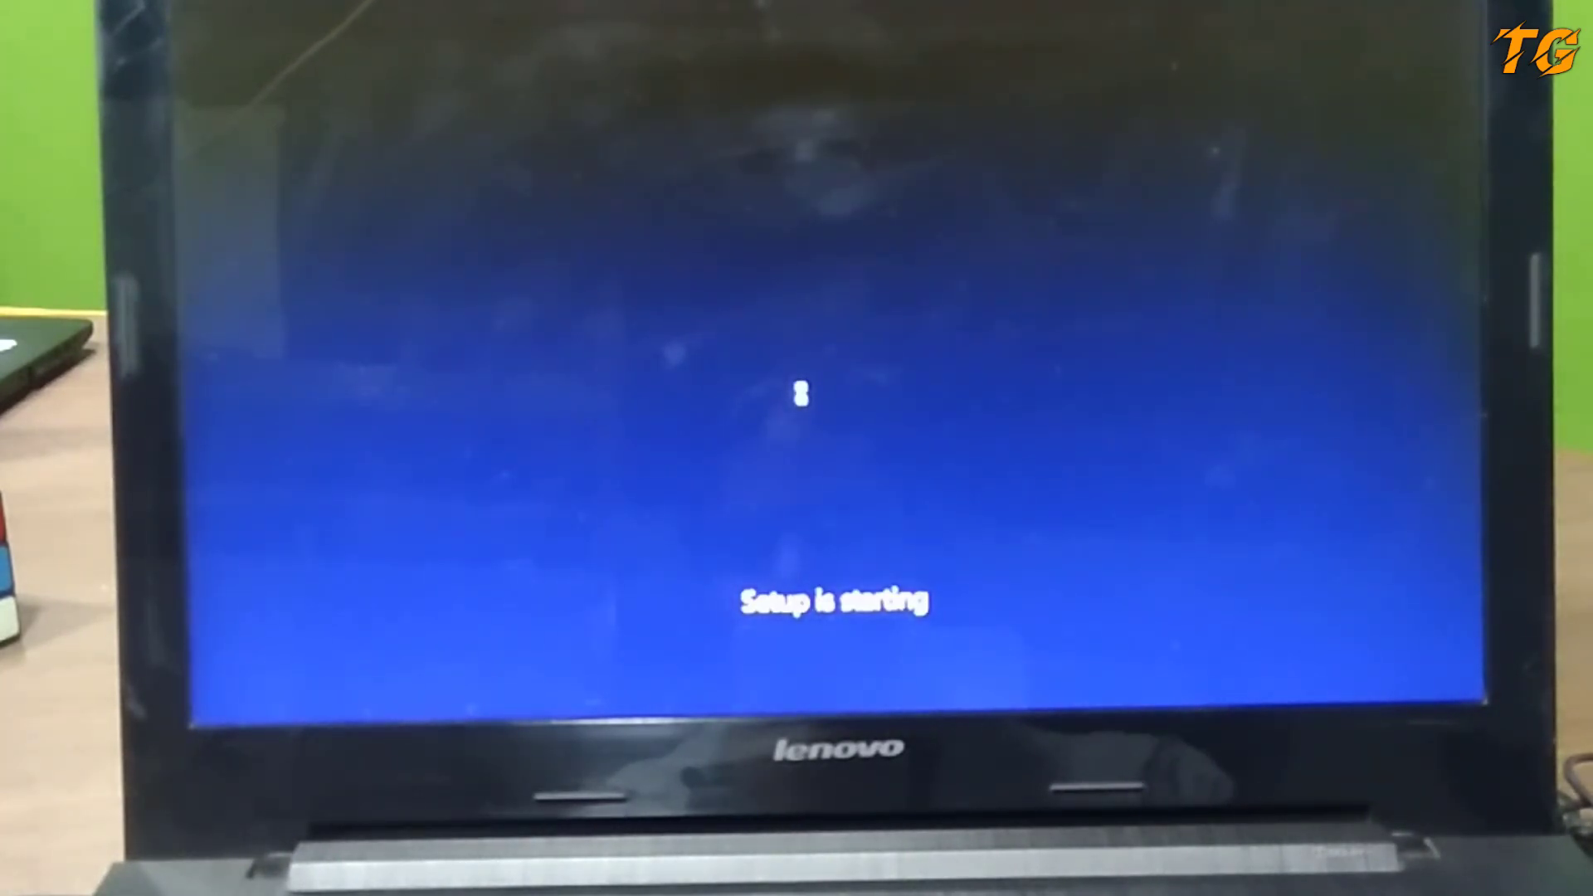